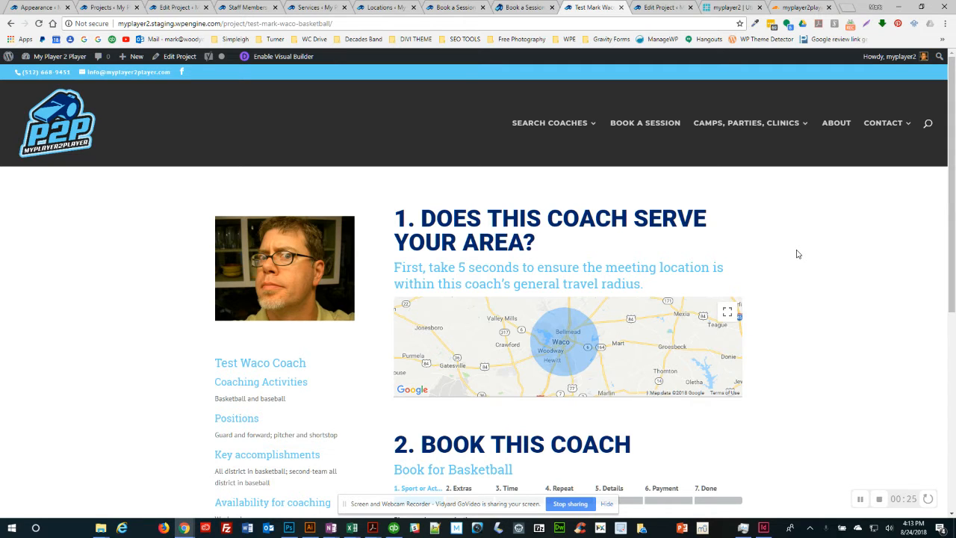
Step: Review the coach page's travel-radius map and the location options for searching coaches
{"action": "left_click", "coordinate": [606, 503]}
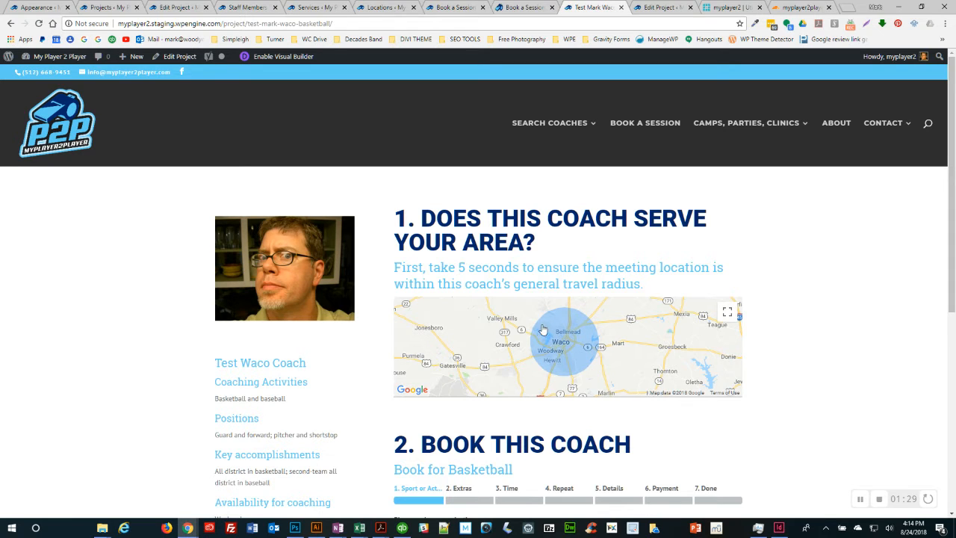
{"action": "scroll", "coordinate": [772, 268], "scroll_direction": "down", "scroll_amount": 2}
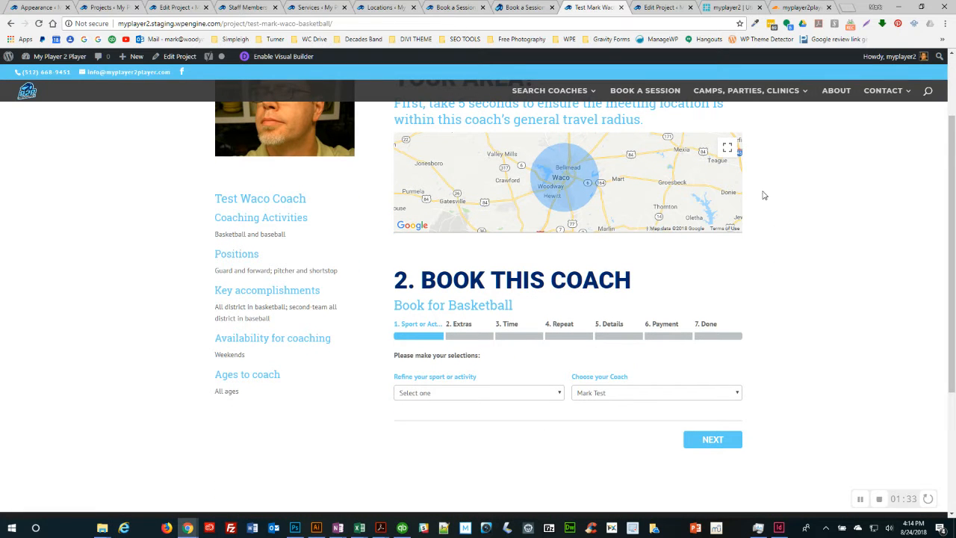
{"action": "scroll", "coordinate": [792, 196], "scroll_direction": "up", "scroll_amount": 2}
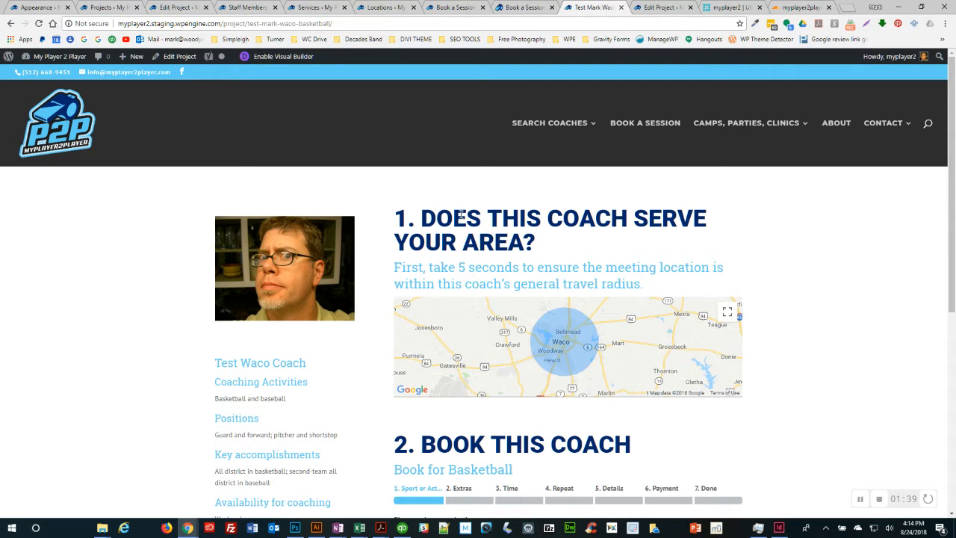
{"action": "left_click_drag", "start_coordinate": [461, 215], "coordinate": [512, 239]}
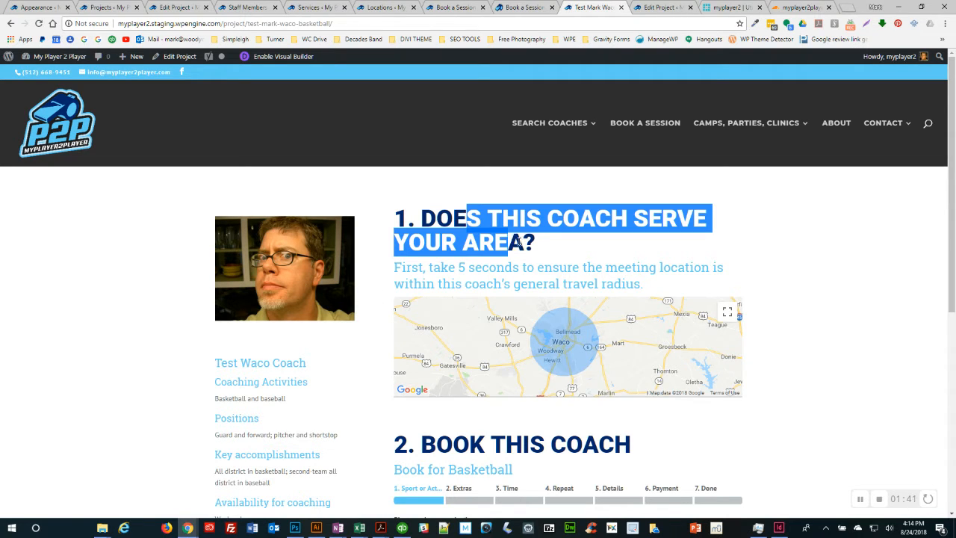
{"action": "left_click", "coordinate": [517, 243]}
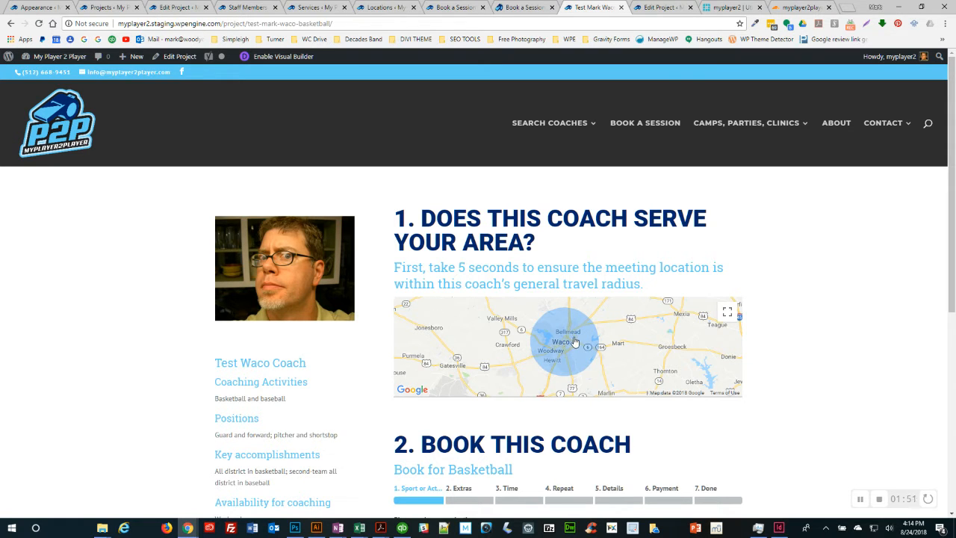
{"action": "mouse_move", "coordinate": [584, 141]}
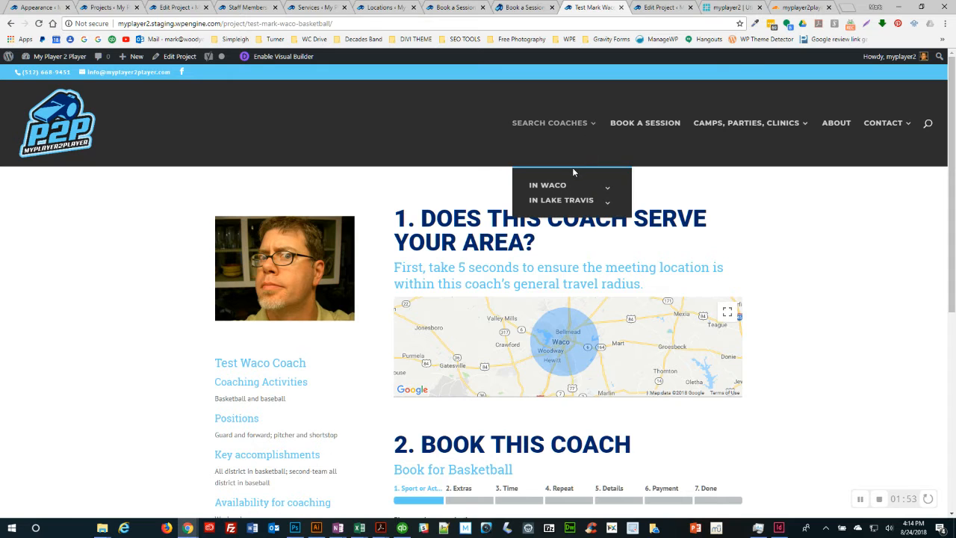
{"action": "mouse_move", "coordinate": [562, 184]}
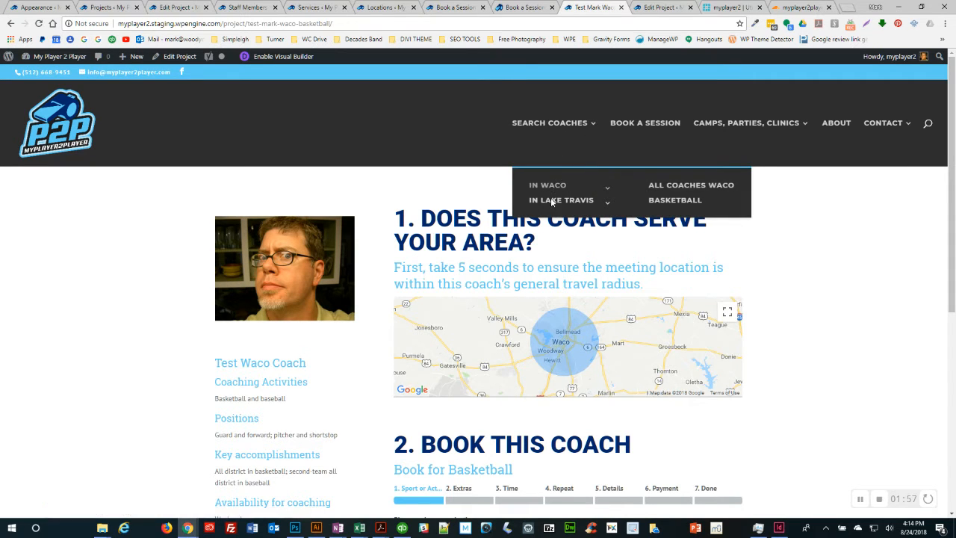
{"action": "mouse_move", "coordinate": [550, 201]}
{"action": "mouse_move", "coordinate": [704, 124]}
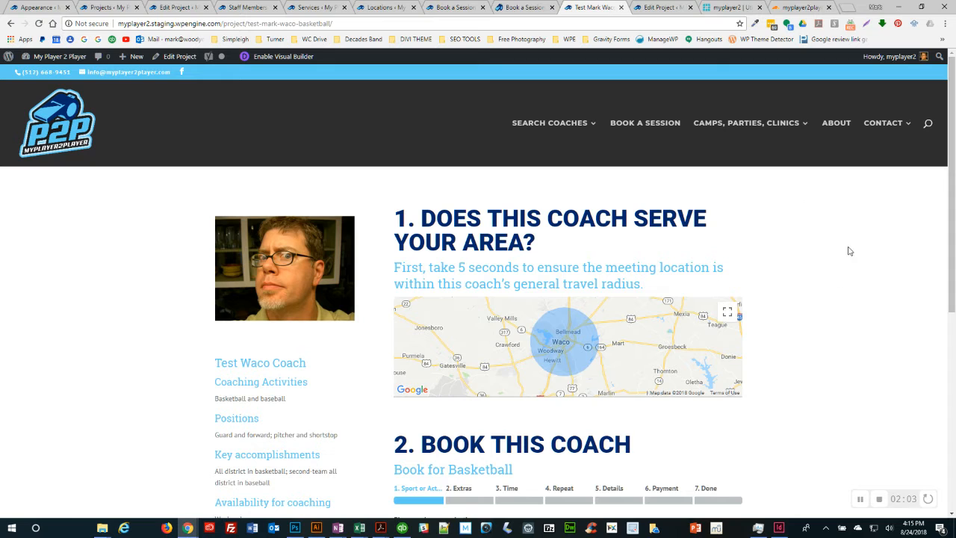
Step: Examine the sport or activity choices offered in the coach's basketball booking form
{"action": "scroll", "coordinate": [848, 251], "scroll_direction": "down", "scroll_amount": 2}
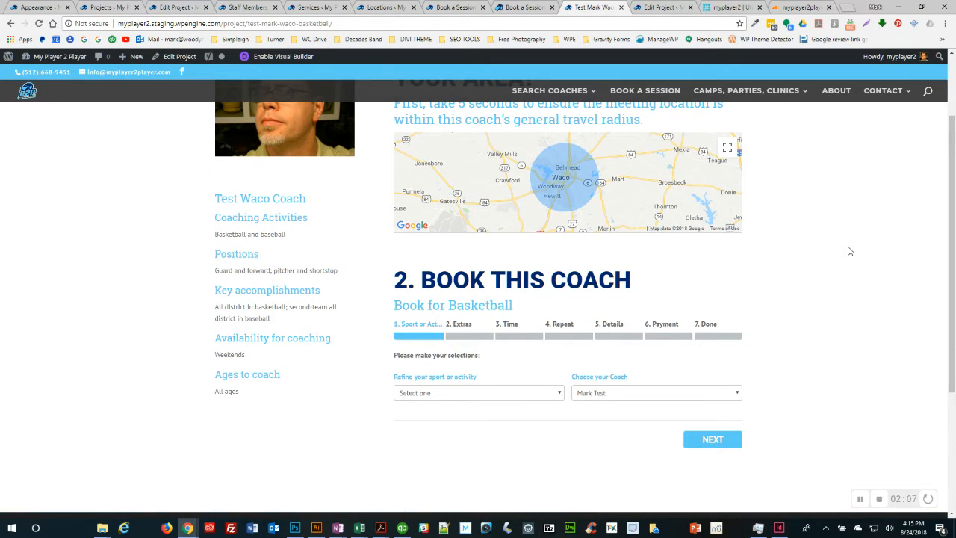
{"action": "left_click", "coordinate": [558, 396]}
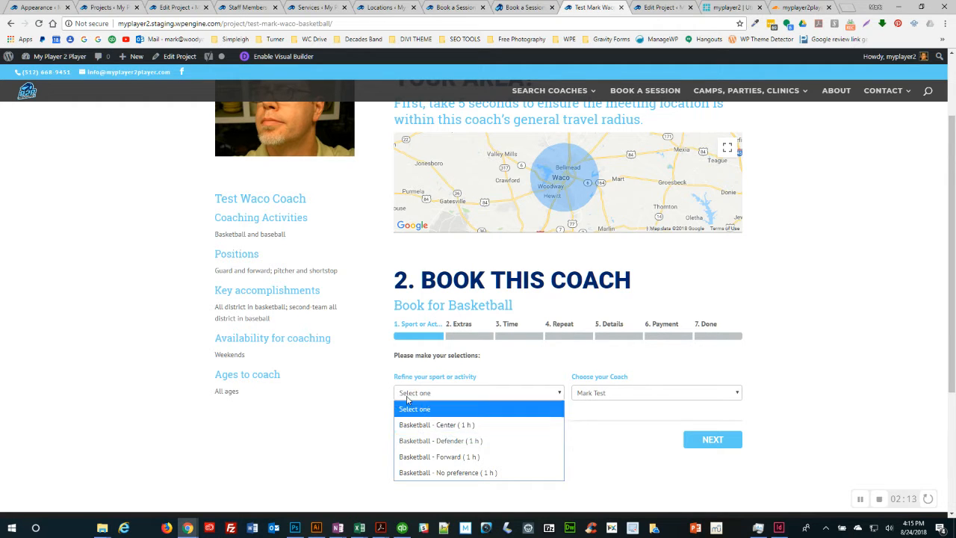
{"action": "left_click", "coordinate": [376, 403]}
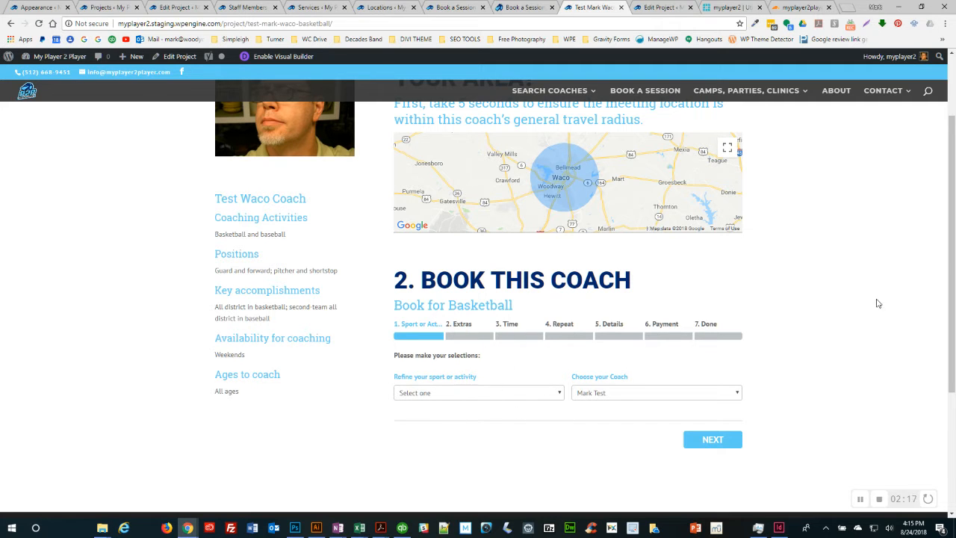
{"action": "scroll", "coordinate": [877, 299], "scroll_direction": "up", "scroll_amount": 3}
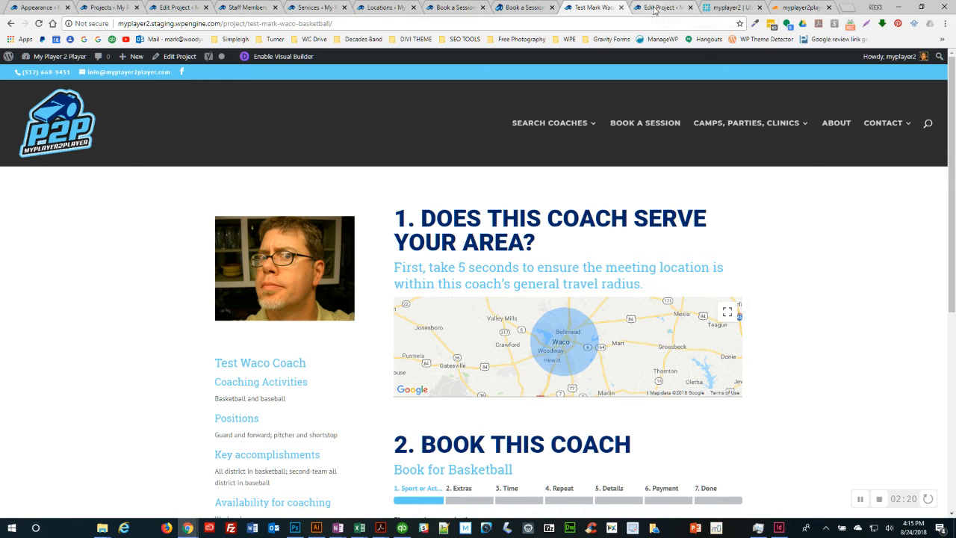
Step: Switch to the coach project's edit page and check its assigned project categories
{"action": "left_click", "coordinate": [654, 10]}
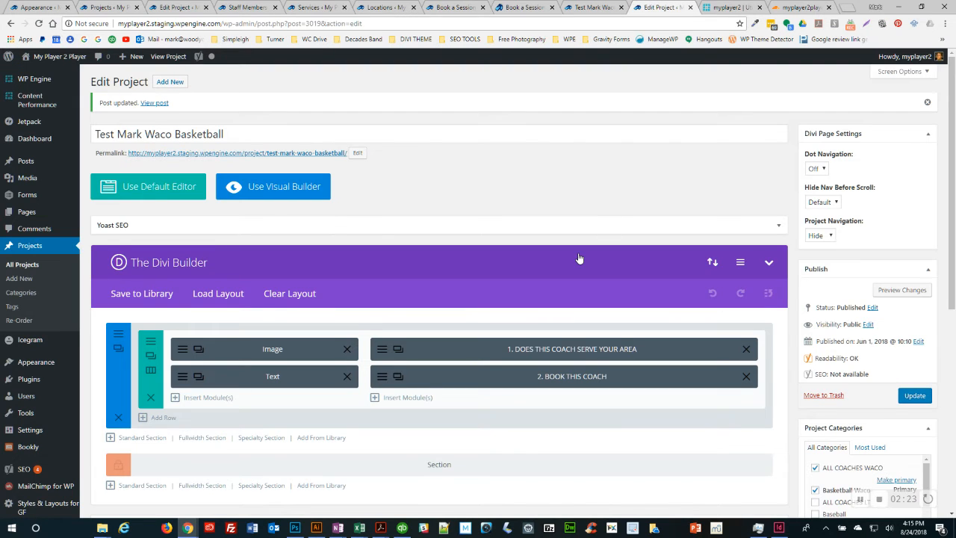
{"action": "scroll", "coordinate": [578, 258], "scroll_direction": "down", "scroll_amount": 2}
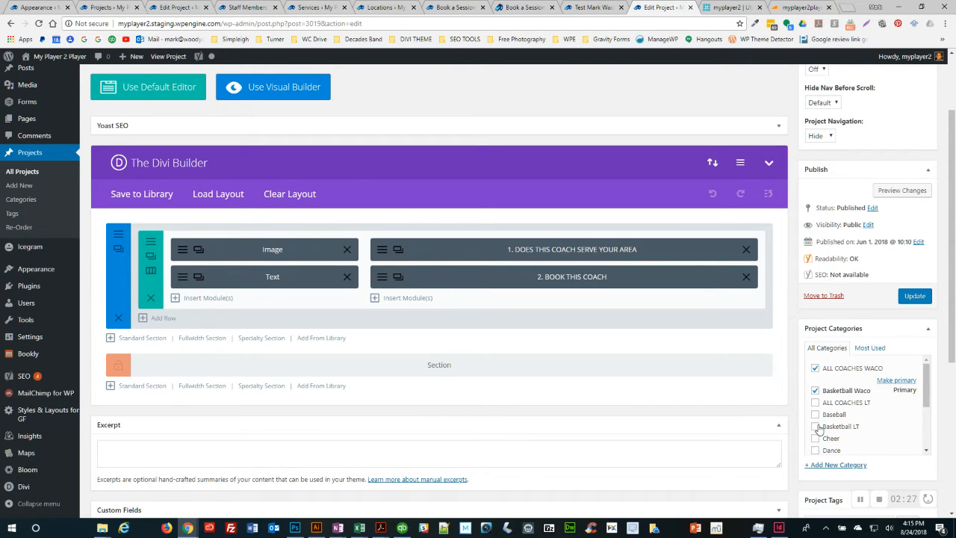
{"action": "left_click", "coordinate": [815, 369]}
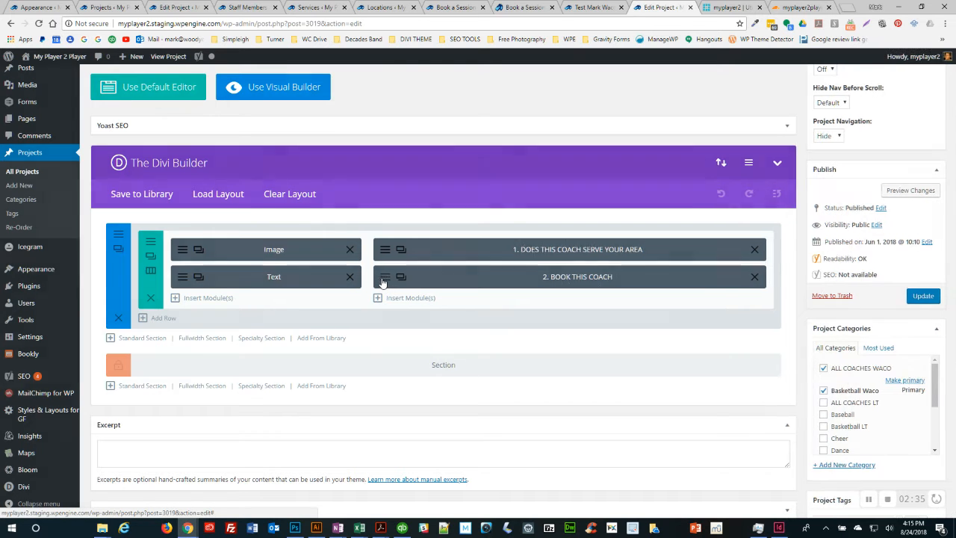
Step: Open the "2. BOOK THIS COACH" text module and start adding a Bookly booking form on a new line below the "Book for Basketball" heading
{"action": "left_click", "coordinate": [382, 278]}
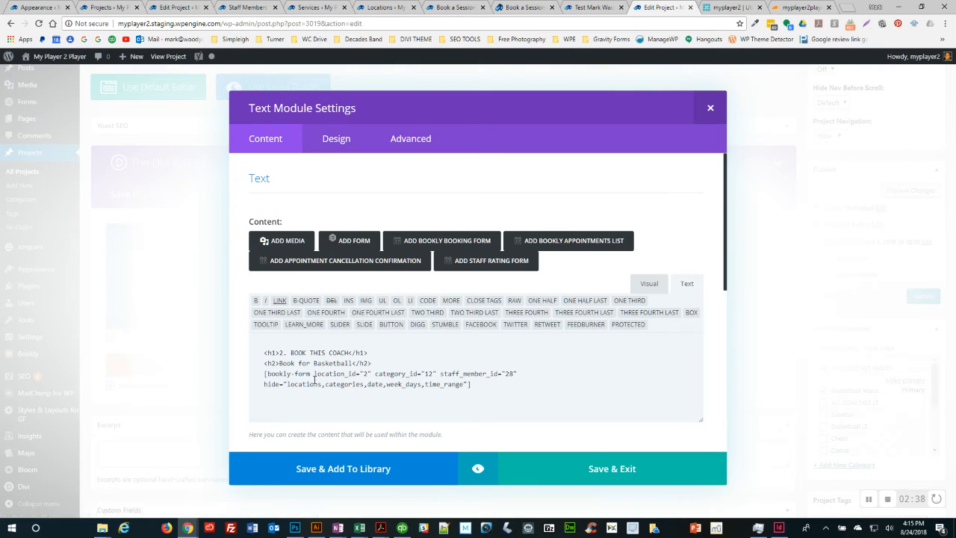
{"action": "left_click", "coordinate": [379, 364]}
{"action": "key", "text": "Return"}
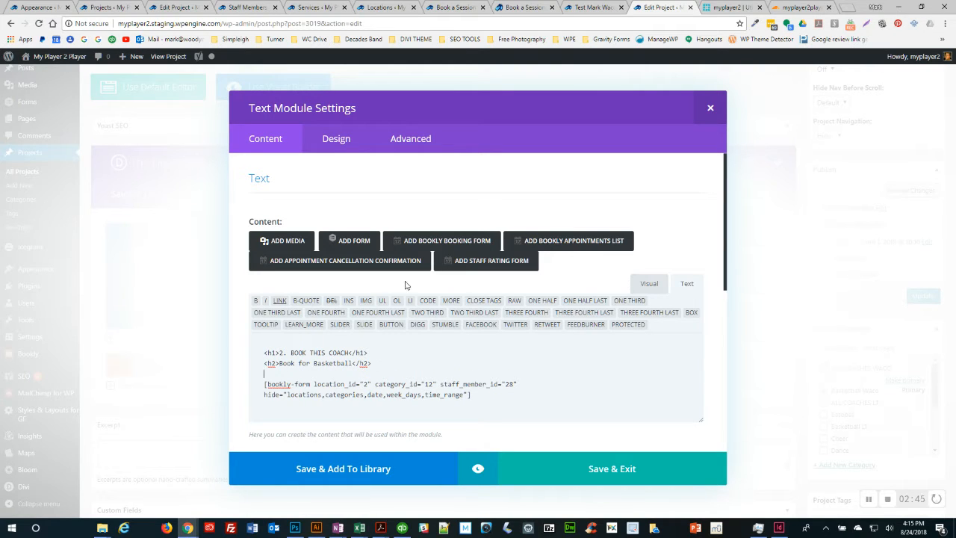
{"action": "left_click", "coordinate": [444, 241]}
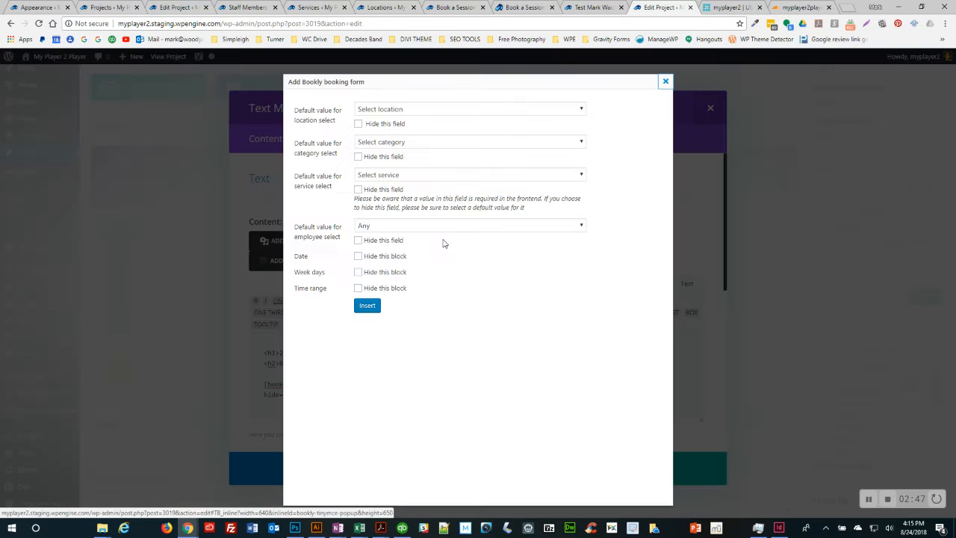
Step: Set the booking form's default location to Waco and default category to BASKETBALL, hiding both fields
{"action": "left_click", "coordinate": [382, 112]}
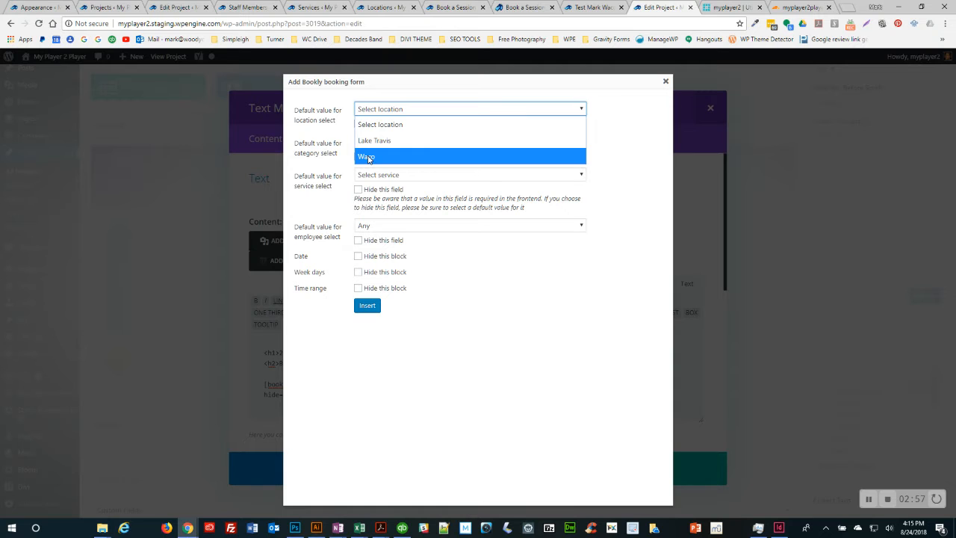
{"action": "left_click", "coordinate": [368, 157]}
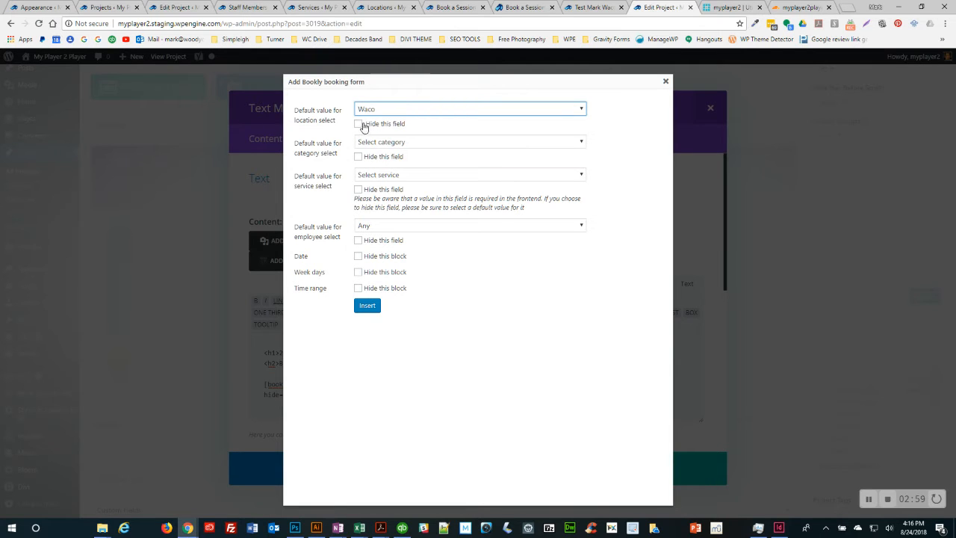
{"action": "left_click", "coordinate": [358, 124]}
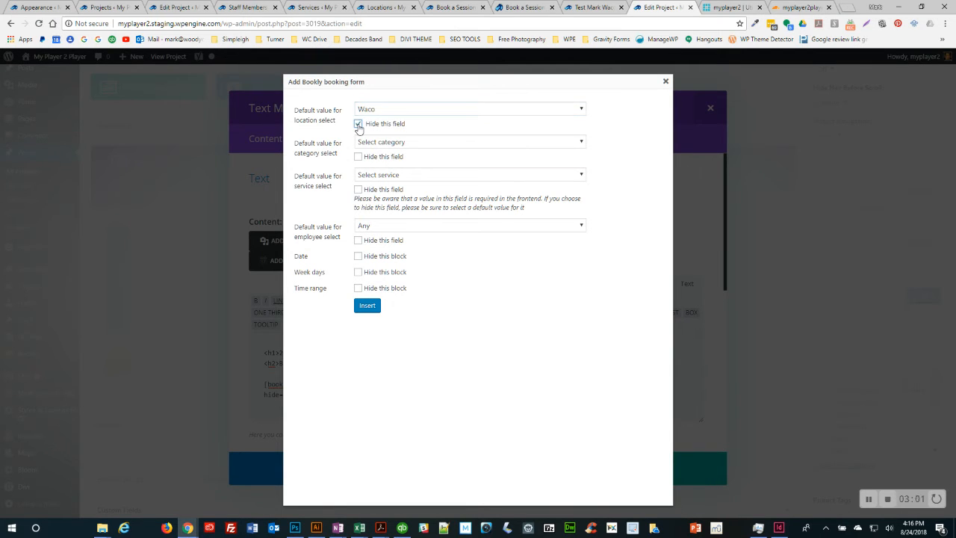
{"action": "left_click", "coordinate": [381, 144]}
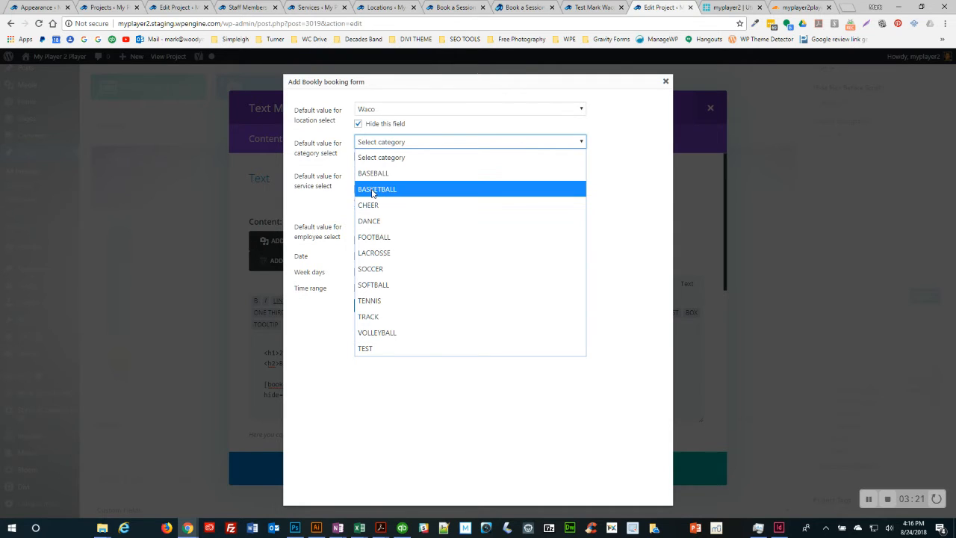
{"action": "left_click", "coordinate": [372, 191]}
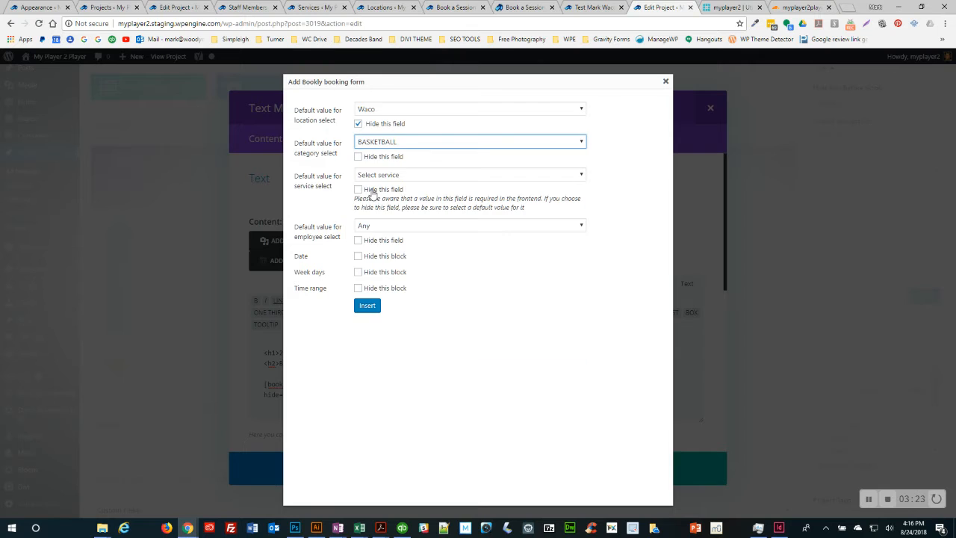
{"action": "left_click", "coordinate": [359, 158]}
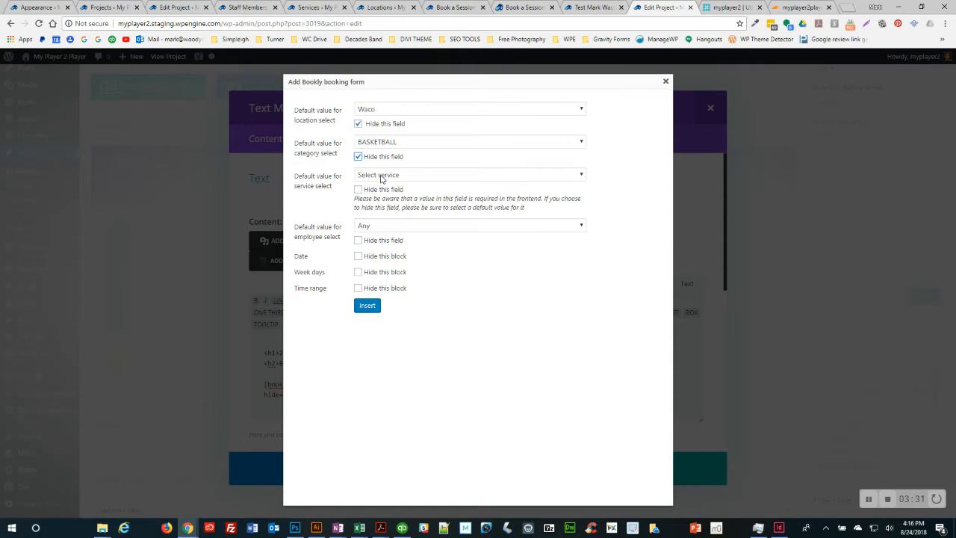
Step: Review the basketball service options without choosing a default, and set the default employee to this page's coach
{"action": "left_click", "coordinate": [379, 177]}
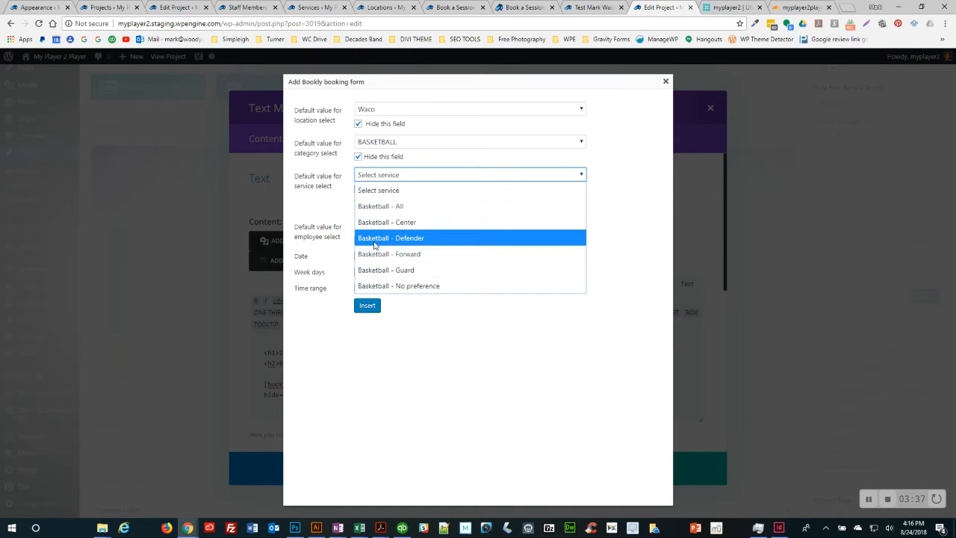
{"action": "left_click", "coordinate": [347, 181]}
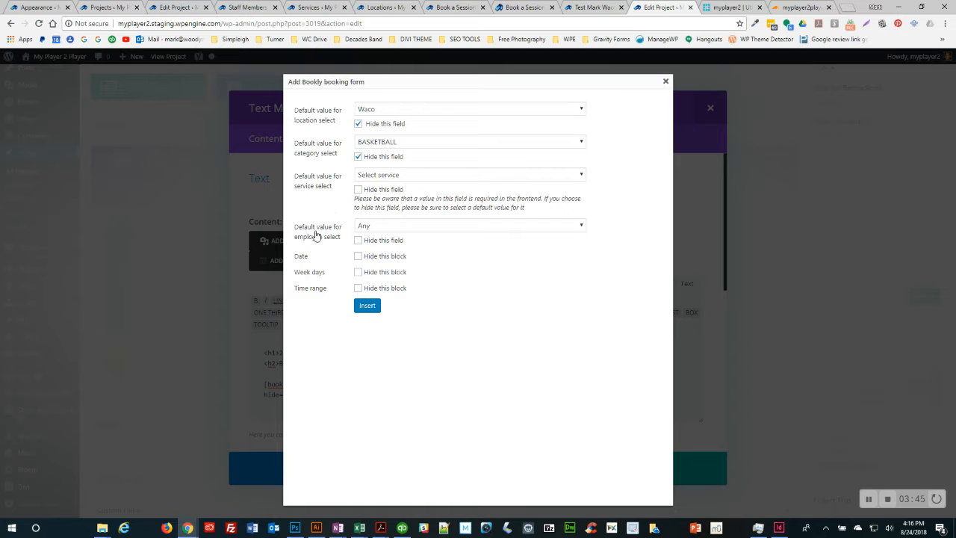
{"action": "left_click", "coordinate": [381, 228]}
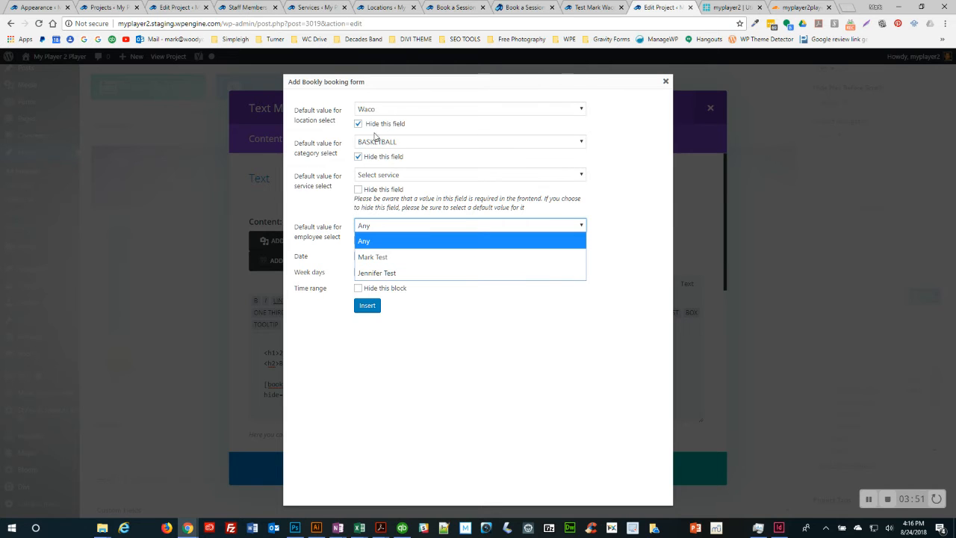
{"action": "left_click", "coordinate": [367, 258]}
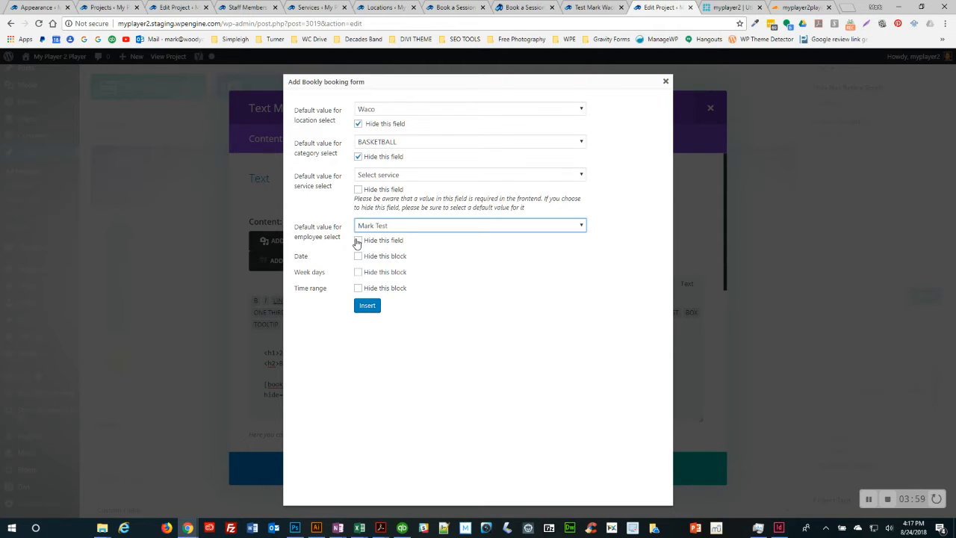
Step: Hide the date, week days and time range blocks, and insert the booking form into the module
{"action": "left_click", "coordinate": [357, 256]}
{"action": "left_click", "coordinate": [358, 273]}
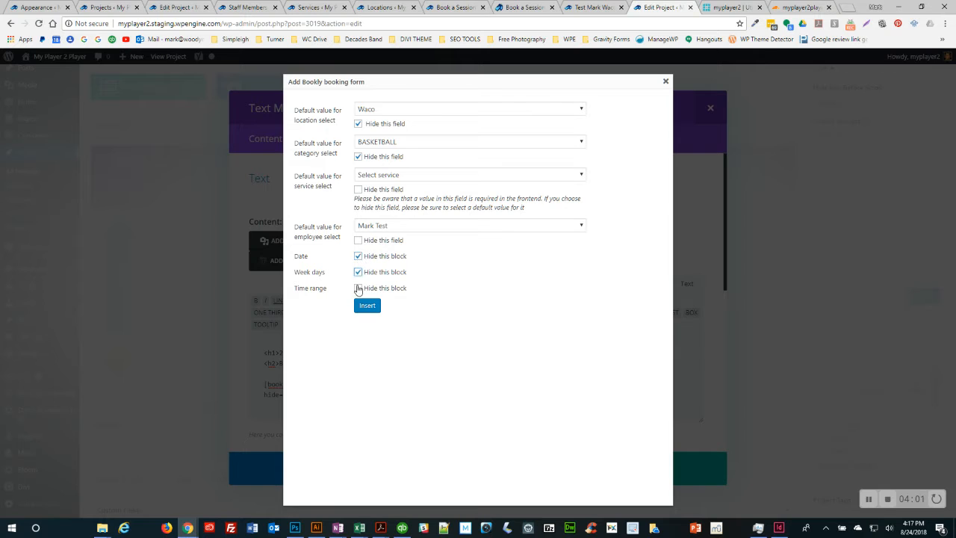
{"action": "left_click", "coordinate": [358, 288]}
{"action": "left_click", "coordinate": [366, 305]}
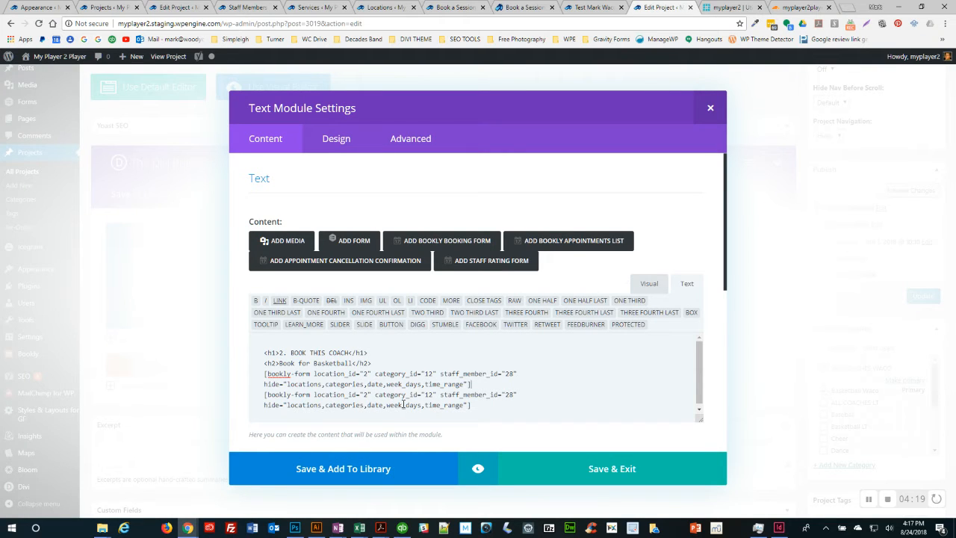
Step: Delete the older duplicate bookly-form shortcode below the new one, and save the text module
{"action": "left_click_drag", "start_coordinate": [474, 408], "coordinate": [261, 395]}
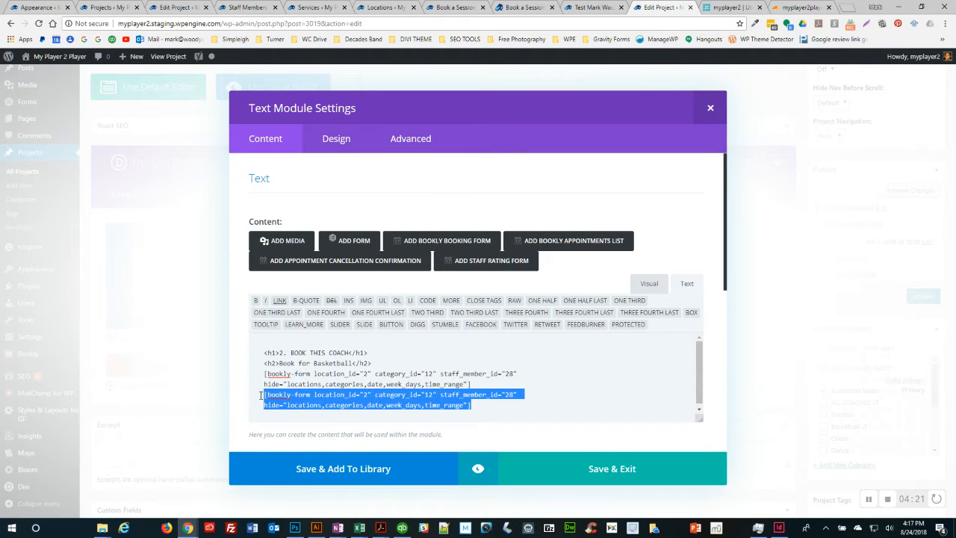
{"action": "key", "text": "BackSpace"}
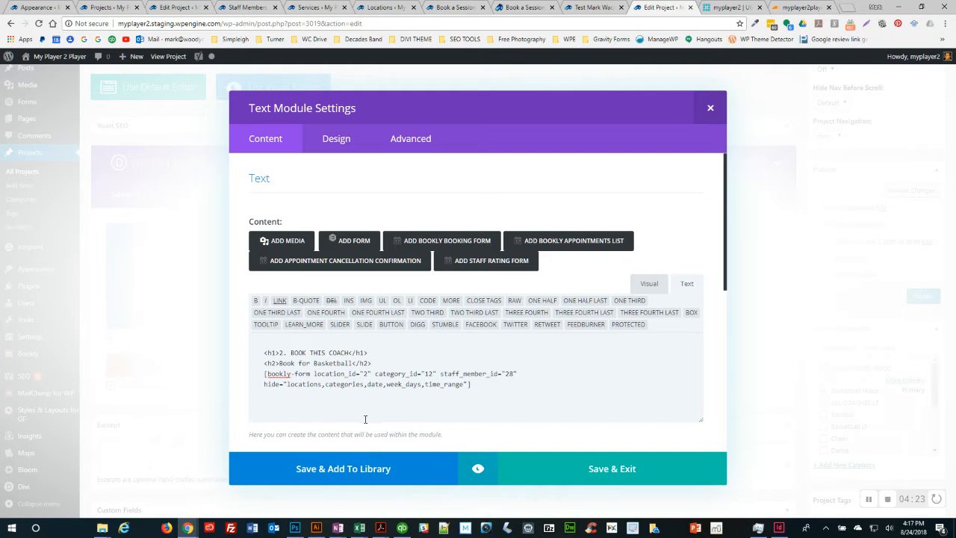
{"action": "left_click", "coordinate": [590, 472]}
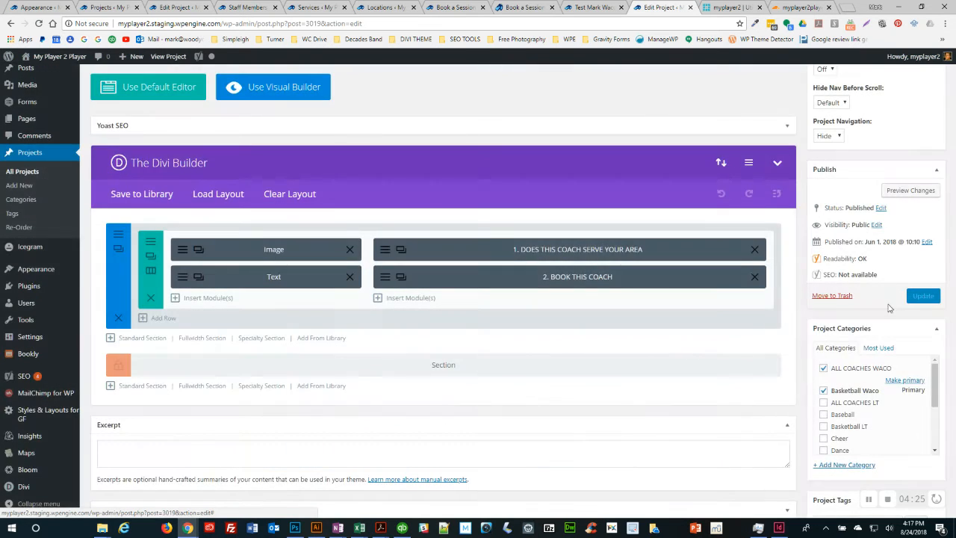
Step: Preview the project's changes and check the booking form on the coach page
{"action": "left_click", "coordinate": [898, 191]}
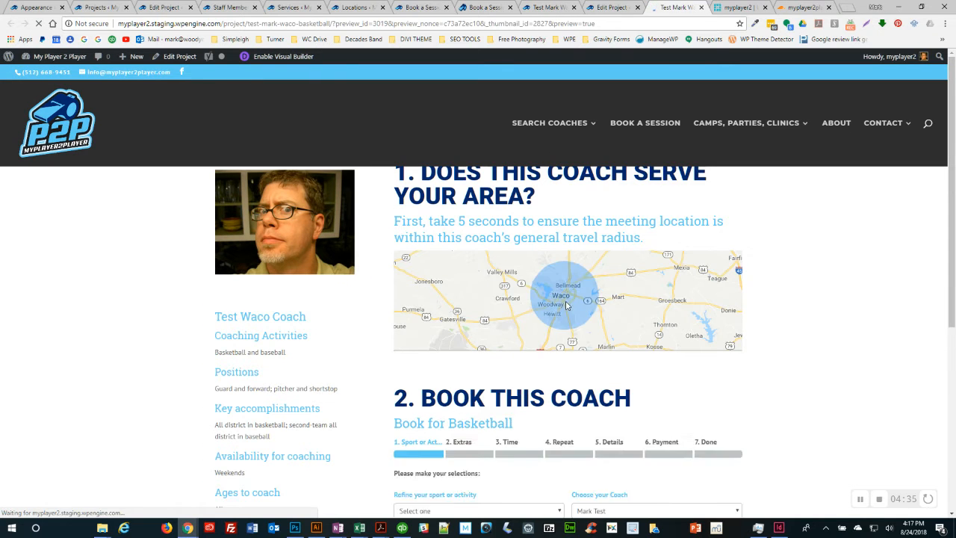
{"action": "scroll", "coordinate": [811, 324], "scroll_direction": "down", "scroll_amount": 3}
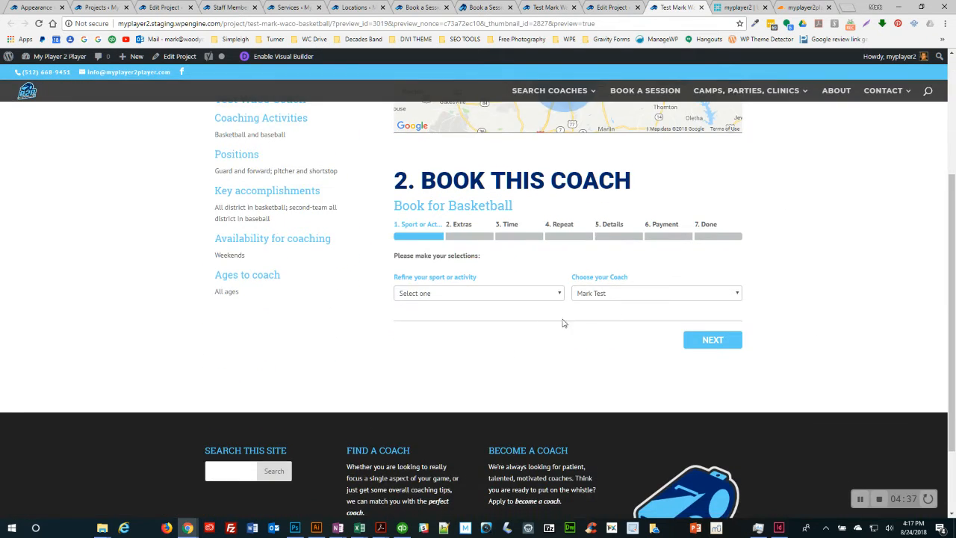
Step: Choose Basketball - Center (1 h) as the activity in the previewed booking form, and return to the project editor
{"action": "left_click", "coordinate": [506, 294]}
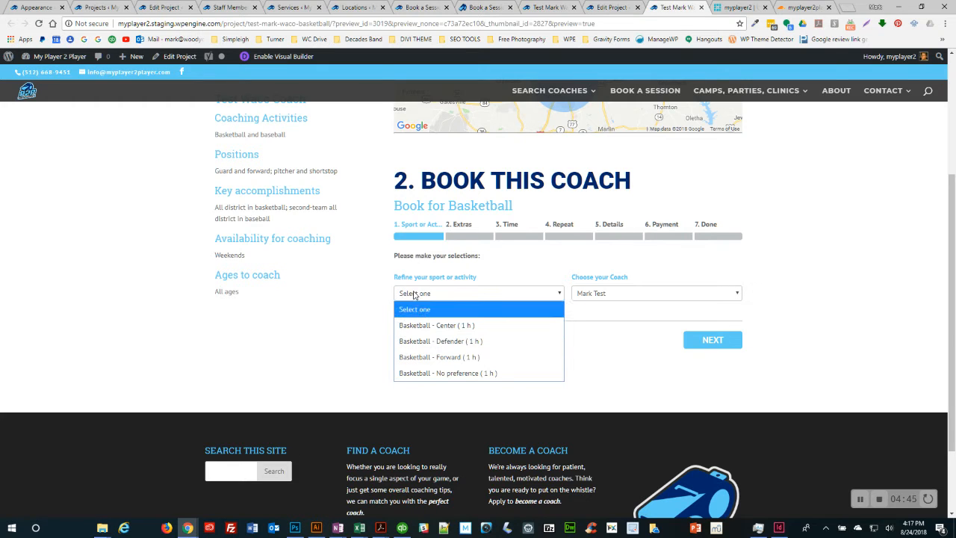
{"action": "left_click", "coordinate": [416, 327]}
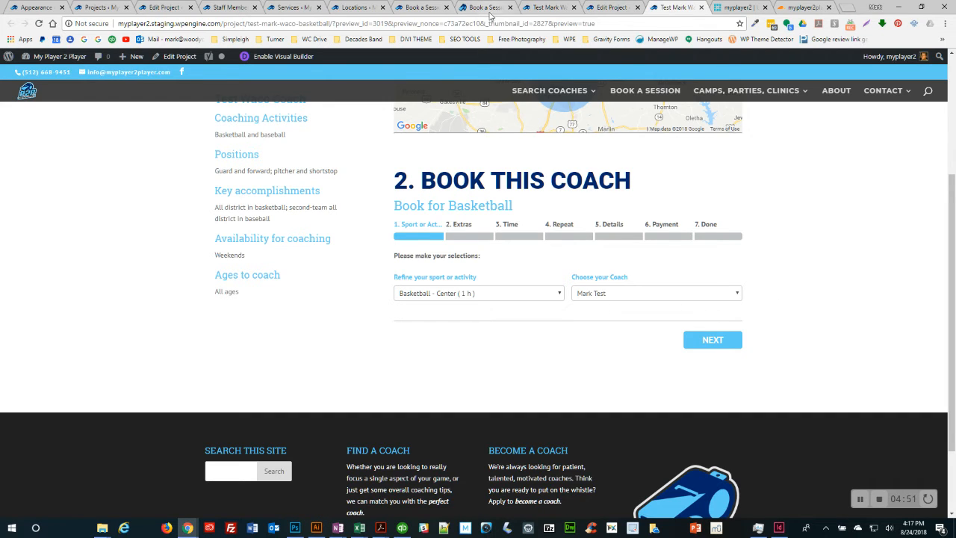
{"action": "left_click", "coordinate": [700, 7]}
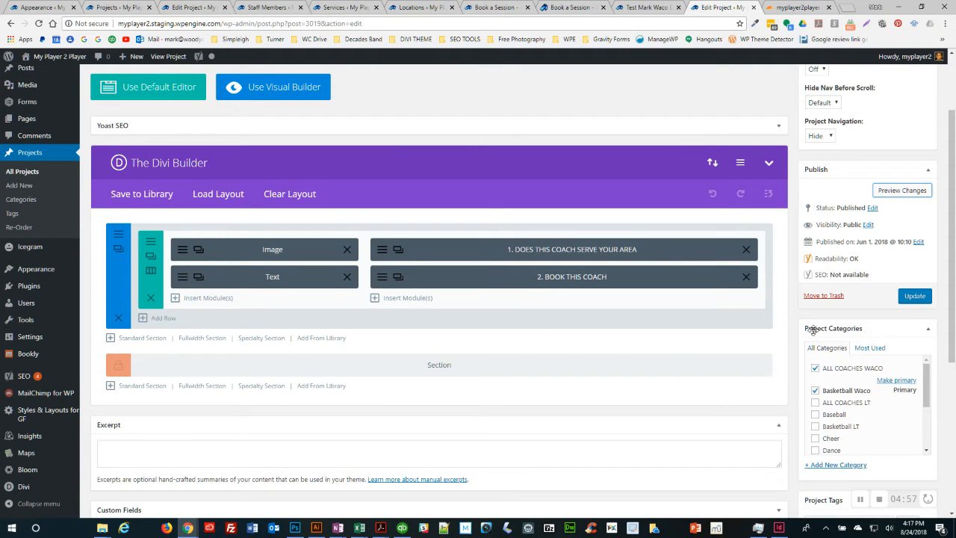
Step: Check the Waco basketball coach's project categories and update the project
{"action": "scroll", "coordinate": [391, 220], "scroll_direction": "up", "scroll_amount": 3}
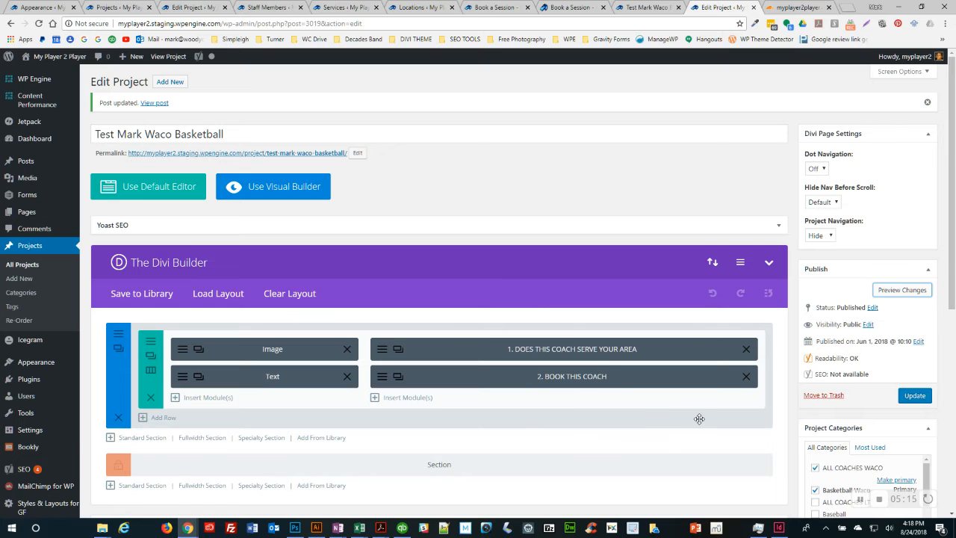
{"action": "scroll", "coordinate": [699, 418], "scroll_direction": "down", "scroll_amount": 1}
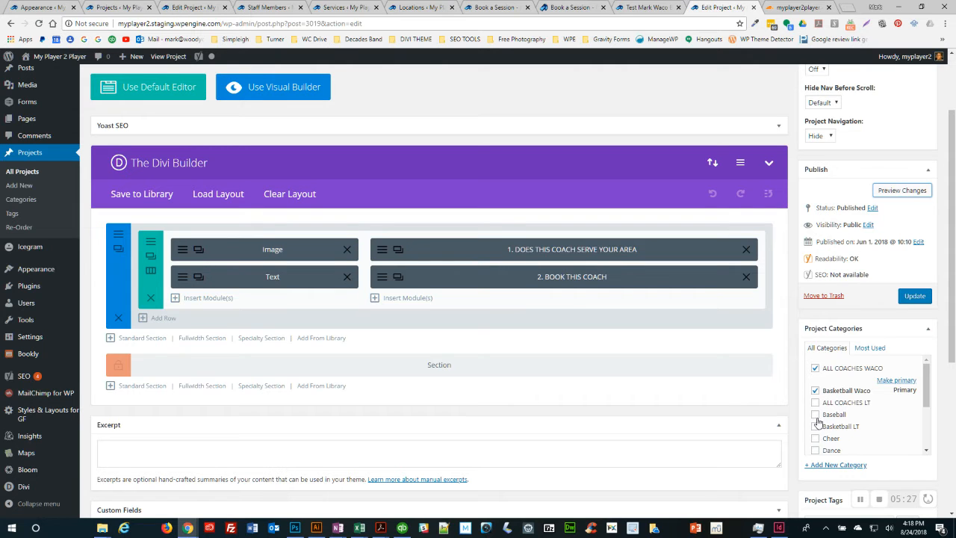
{"action": "left_click", "coordinate": [914, 296]}
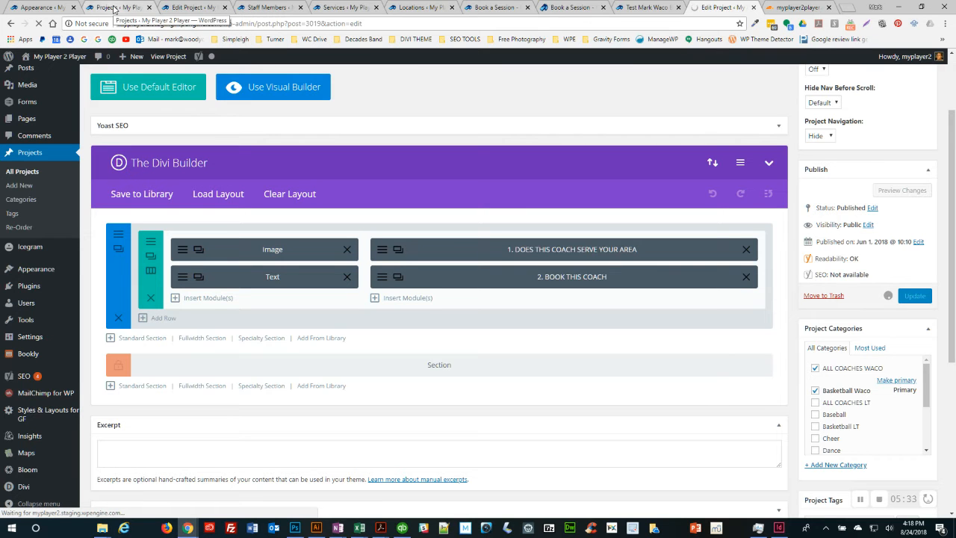
Step: Look through the list of all projects and open the project categories
{"action": "left_click", "coordinate": [113, 9]}
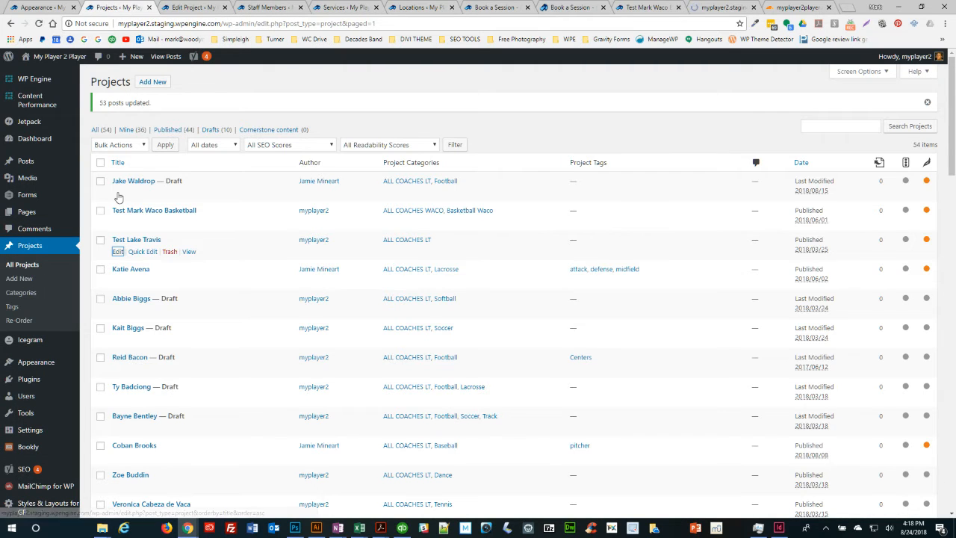
{"action": "scroll", "coordinate": [229, 279], "scroll_direction": "down", "scroll_amount": 4}
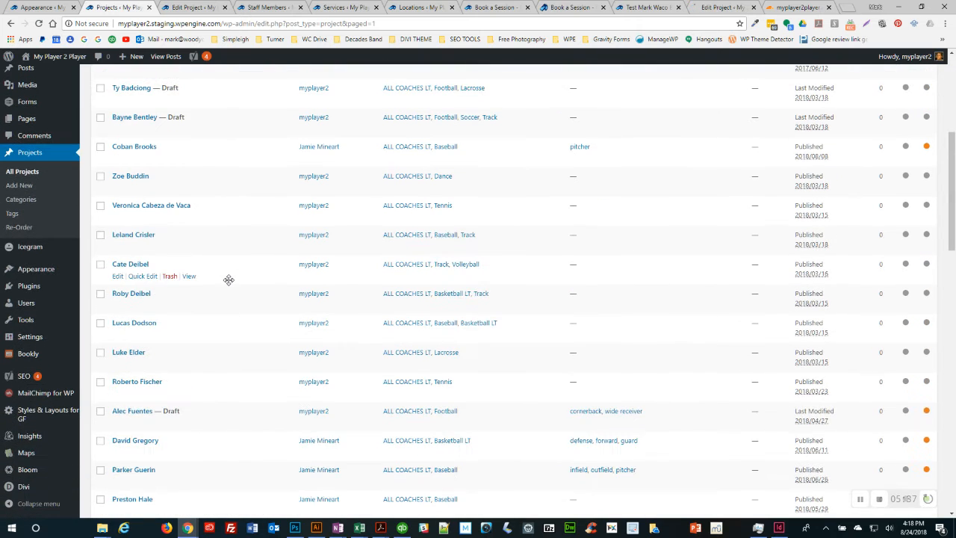
{"action": "scroll", "coordinate": [229, 279], "scroll_direction": "up", "scroll_amount": 4}
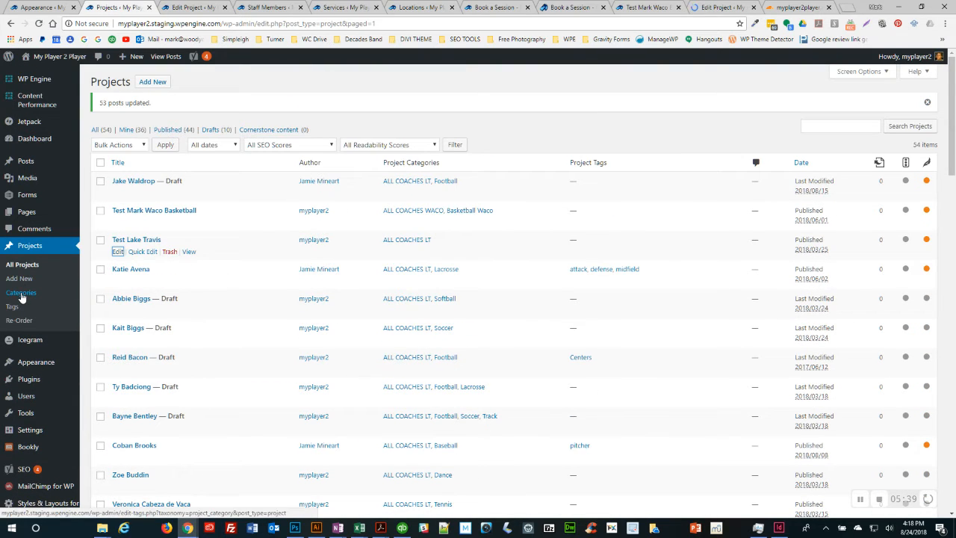
{"action": "left_click", "coordinate": [21, 293]}
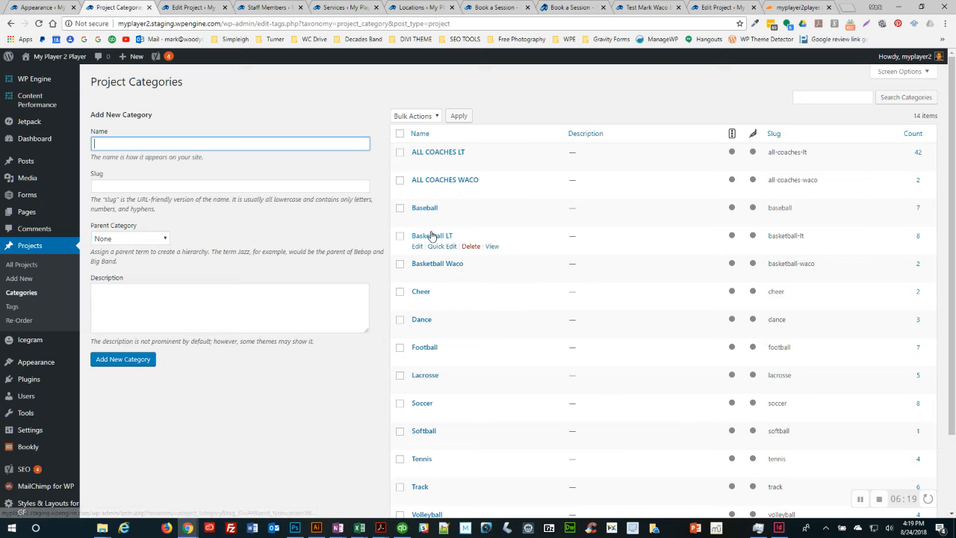
Step: Switch to the site's Book a Session page and open the Lake Travis page listing all coaches
{"action": "left_click", "coordinate": [588, 13]}
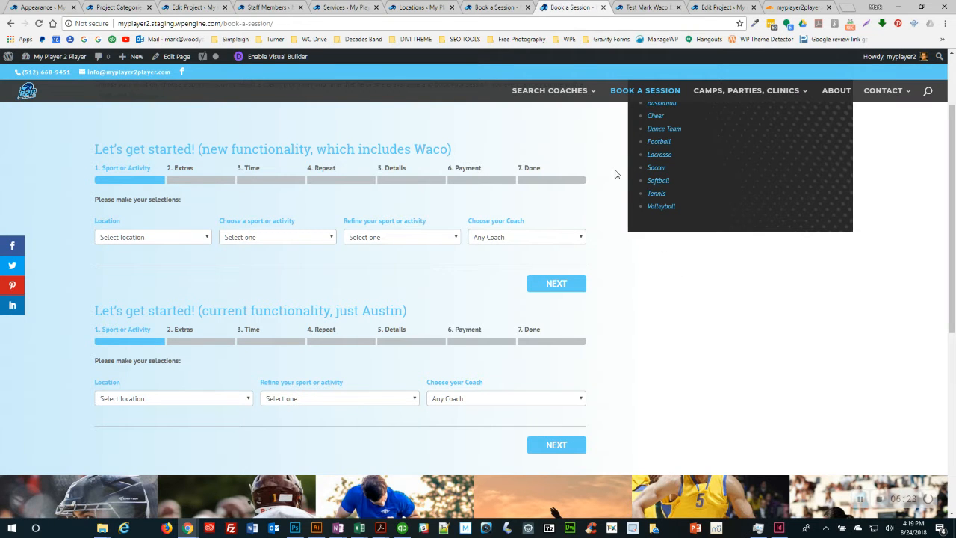
{"action": "mouse_move", "coordinate": [568, 97]}
{"action": "mouse_move", "coordinate": [557, 117]}
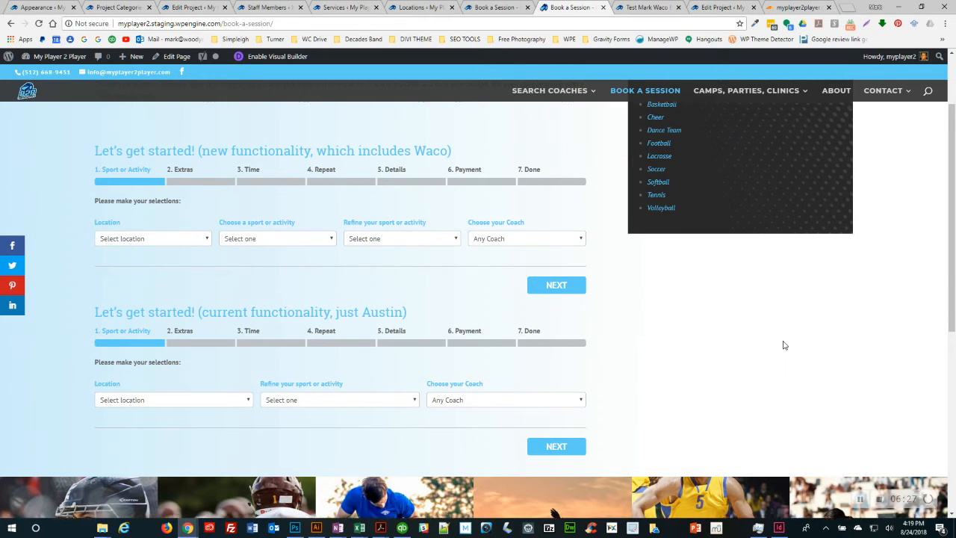
{"action": "scroll", "coordinate": [783, 343], "scroll_direction": "up", "scroll_amount": 3}
{"action": "mouse_move", "coordinate": [562, 187]}
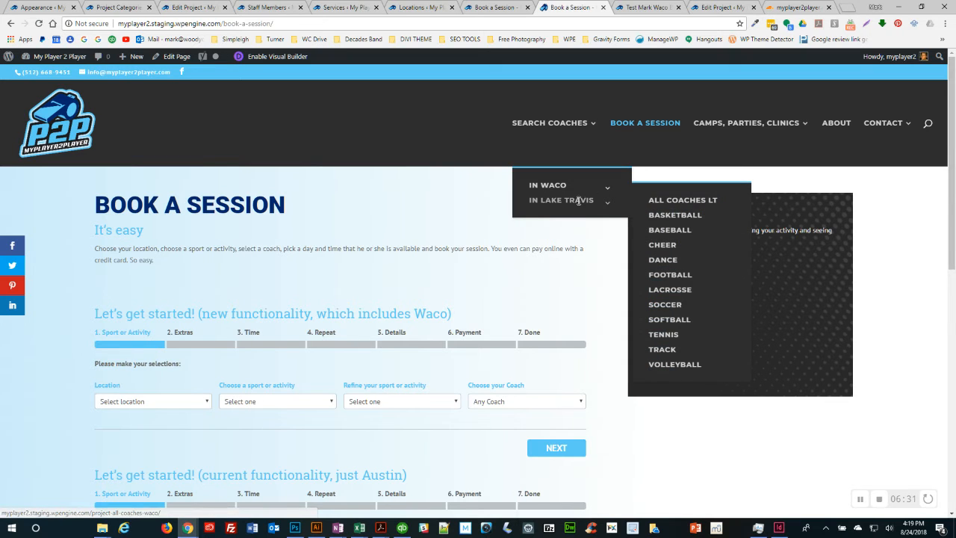
{"action": "left_click", "coordinate": [673, 205]}
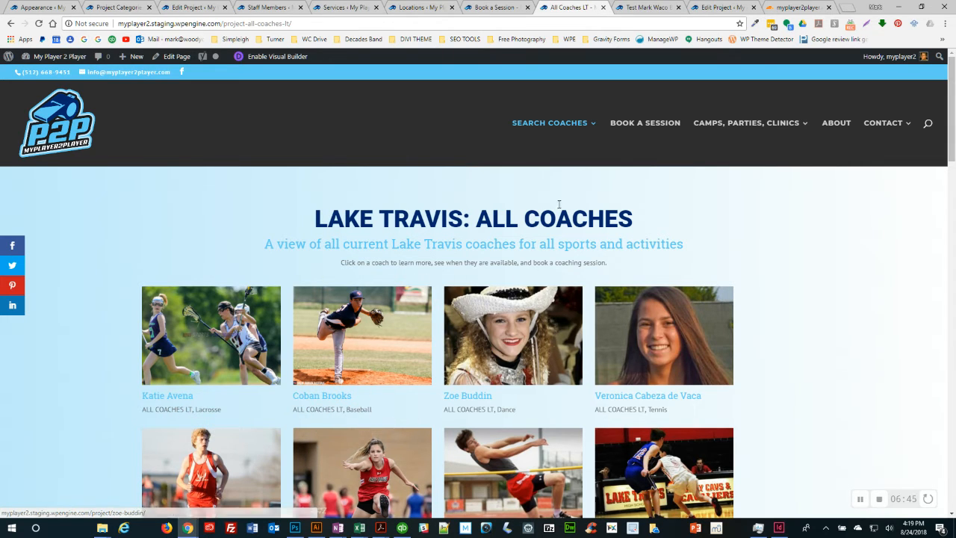
Step: Open the Lake Travis basketball coaches page and look over the listed coaches
{"action": "mouse_move", "coordinate": [583, 143]}
{"action": "mouse_move", "coordinate": [572, 200]}
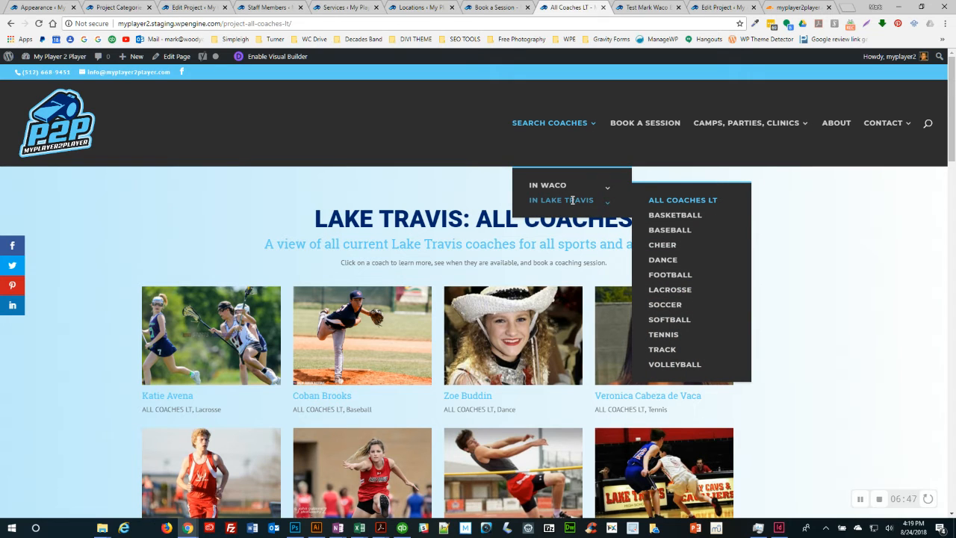
{"action": "left_click", "coordinate": [672, 214]}
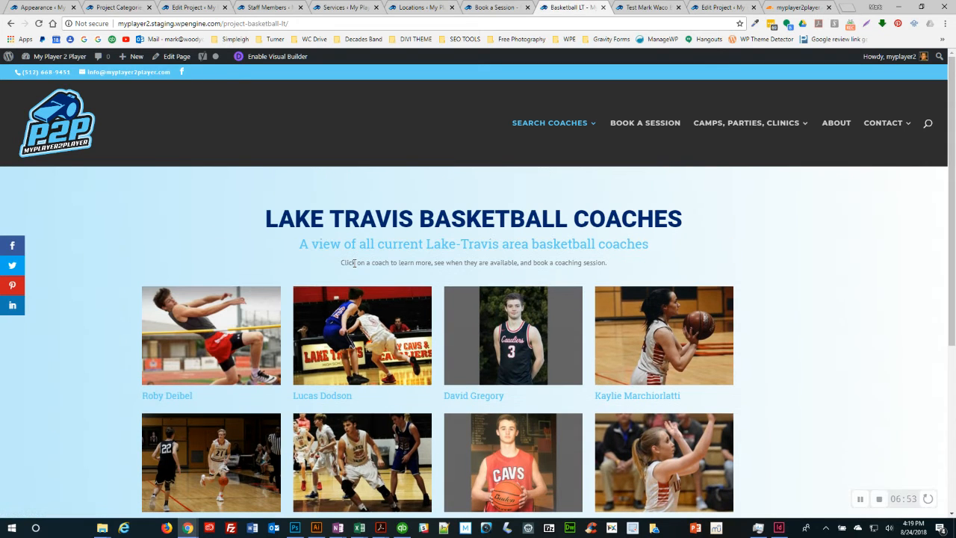
{"action": "scroll", "coordinate": [159, 309], "scroll_direction": "down", "scroll_amount": 2}
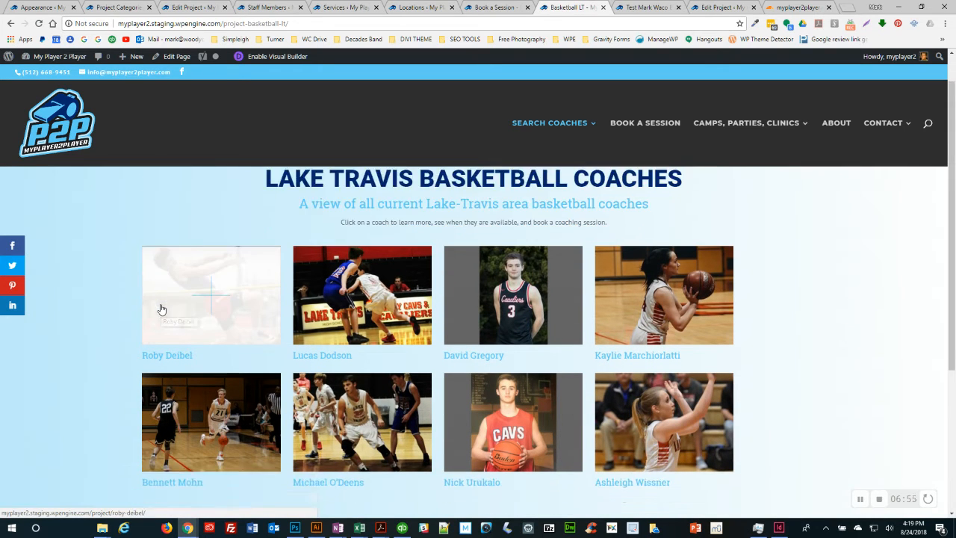
{"action": "scroll", "coordinate": [159, 309], "scroll_direction": "up", "scroll_amount": 3}
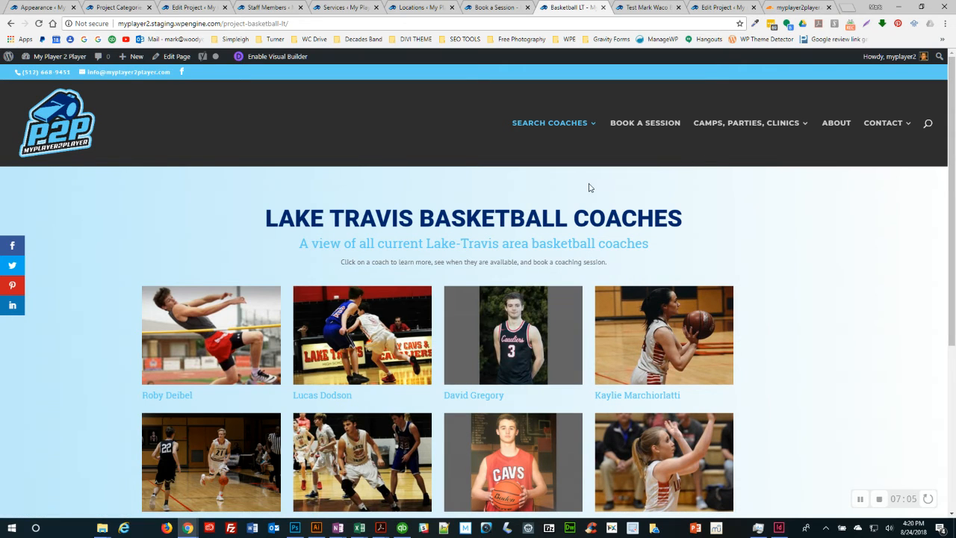
Step: View the Waco page of all coaches and the Waco basketball coaches page
{"action": "mouse_move", "coordinate": [592, 125]}
{"action": "mouse_move", "coordinate": [571, 184]}
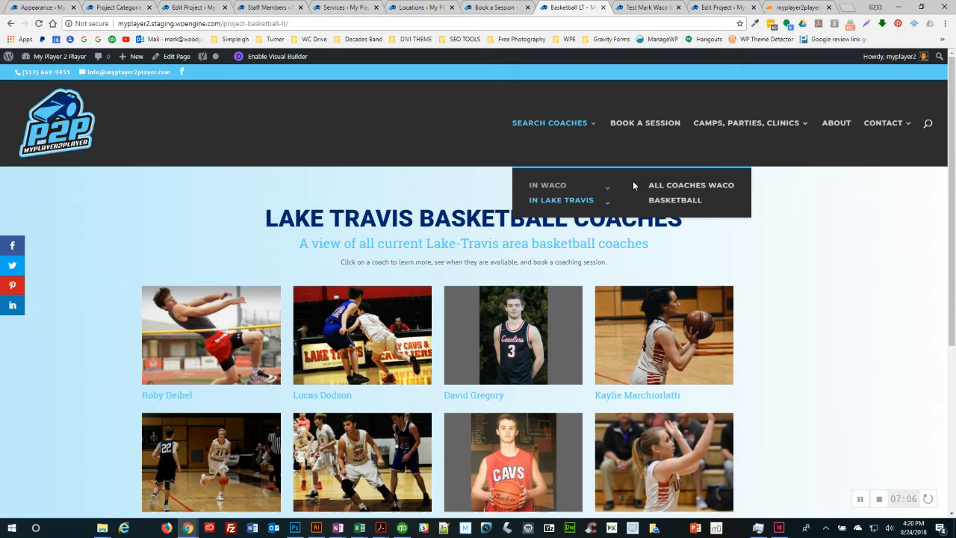
{"action": "left_click", "coordinate": [680, 186]}
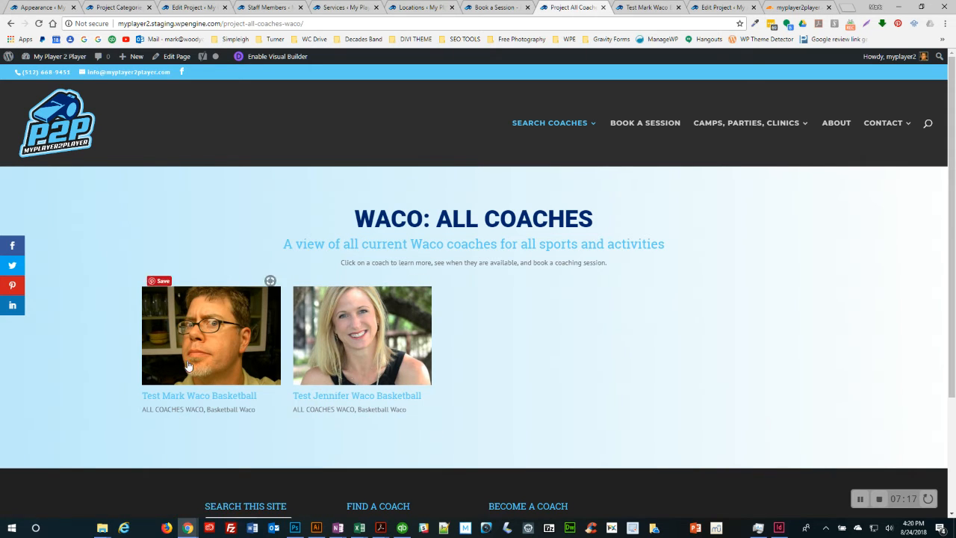
{"action": "mouse_move", "coordinate": [587, 124]}
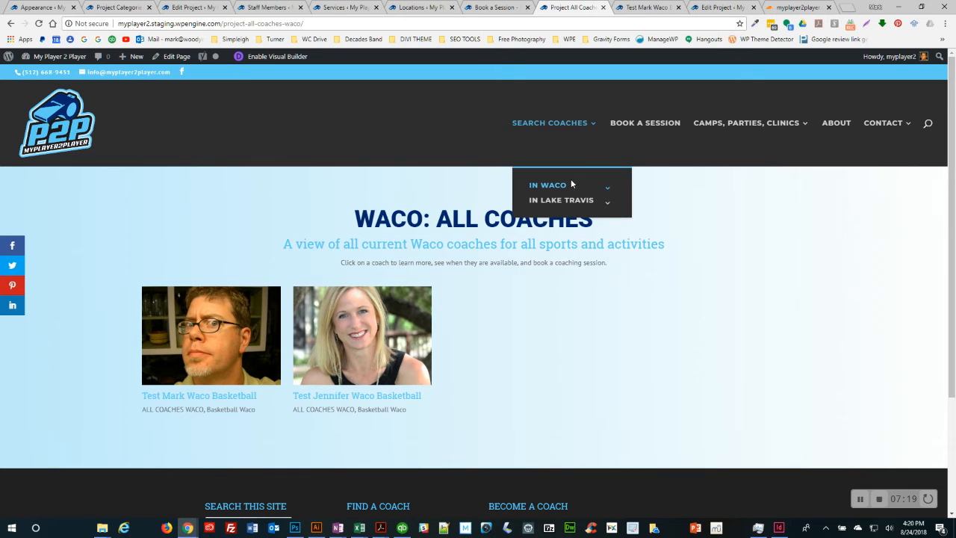
{"action": "mouse_move", "coordinate": [571, 184]}
{"action": "left_click", "coordinate": [664, 200]}
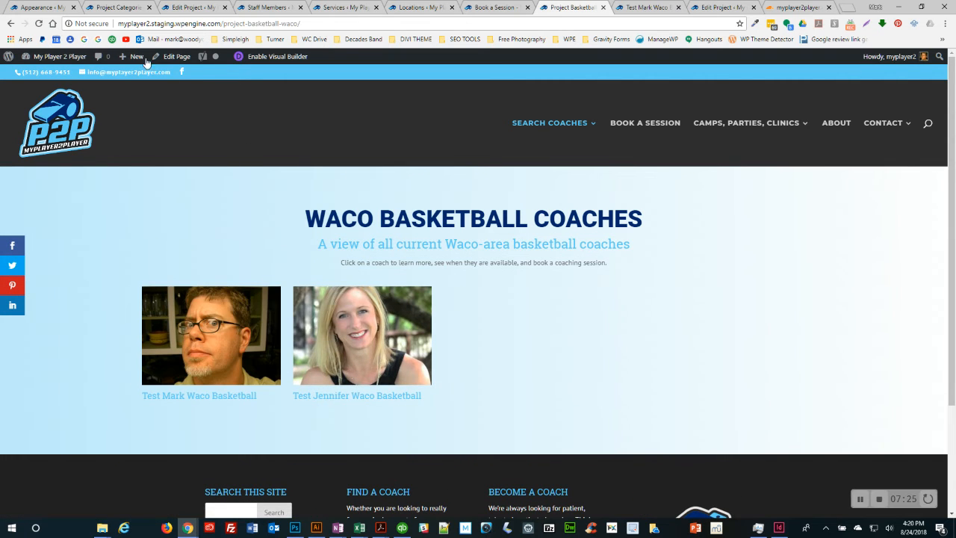
Step: Go to Bookly's staff members and find the location setting in the Waco coach's details
{"action": "left_click", "coordinate": [118, 9]}
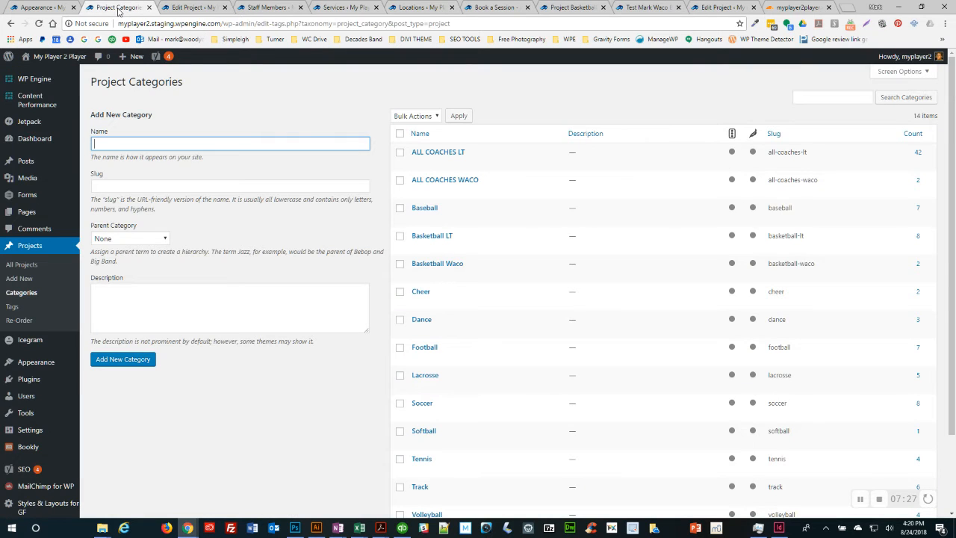
{"action": "left_click", "coordinate": [191, 9]}
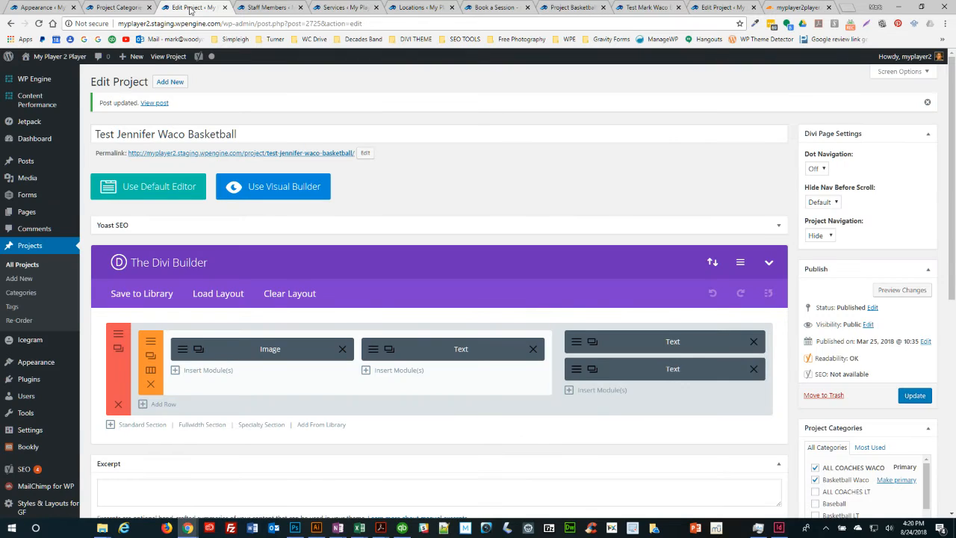
{"action": "left_click", "coordinate": [266, 7]}
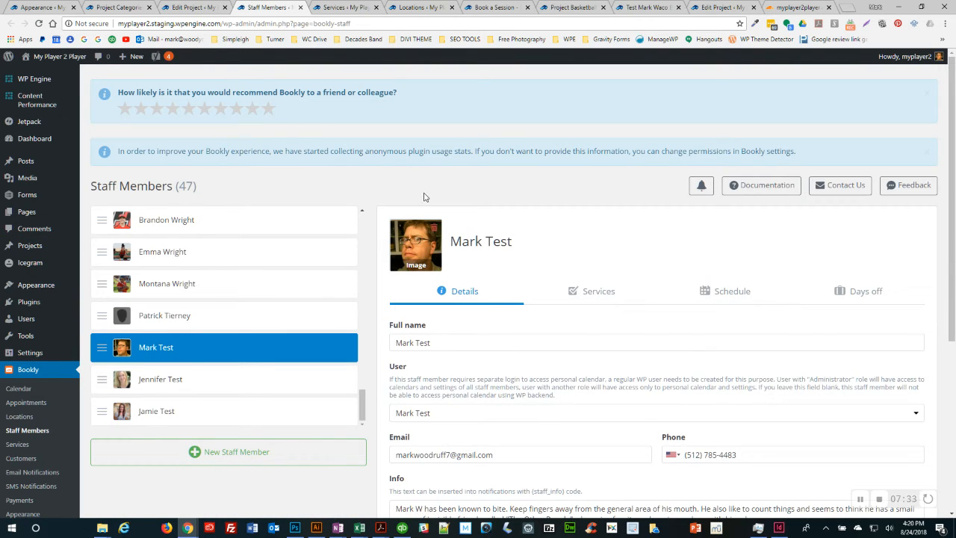
{"action": "scroll", "coordinate": [470, 291], "scroll_direction": "down", "scroll_amount": 4}
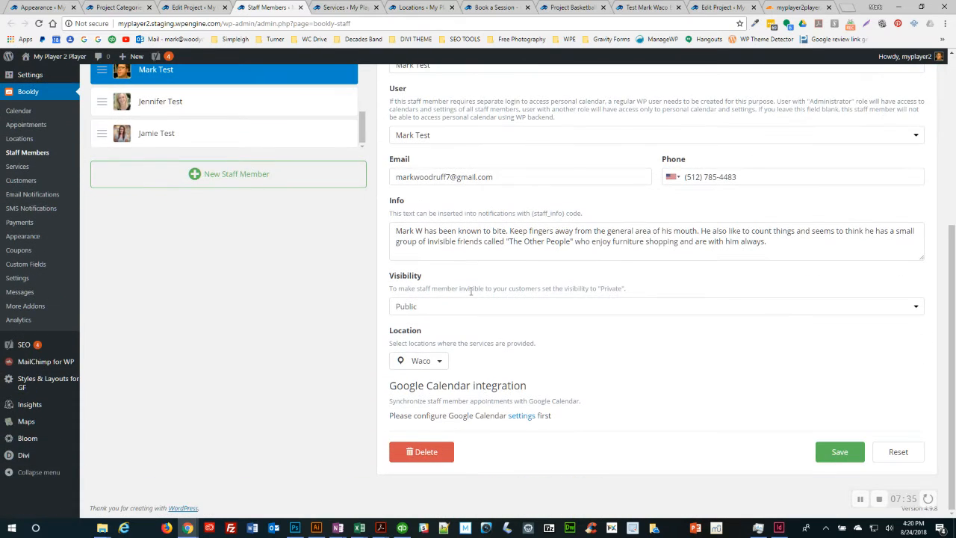
Step: Try assigning the coach to all locations, and restore Waco as the only selected location
{"action": "left_click", "coordinate": [440, 363]}
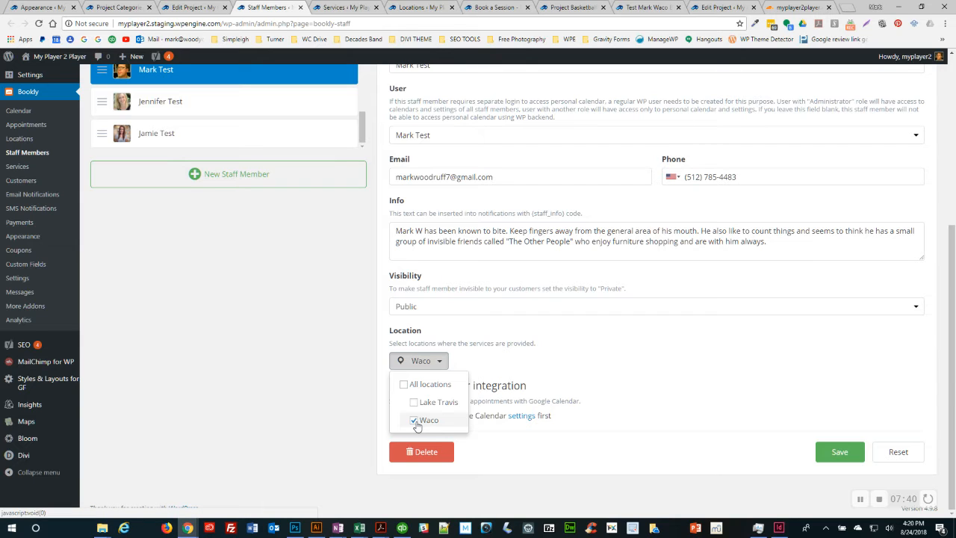
{"action": "left_click", "coordinate": [404, 385]}
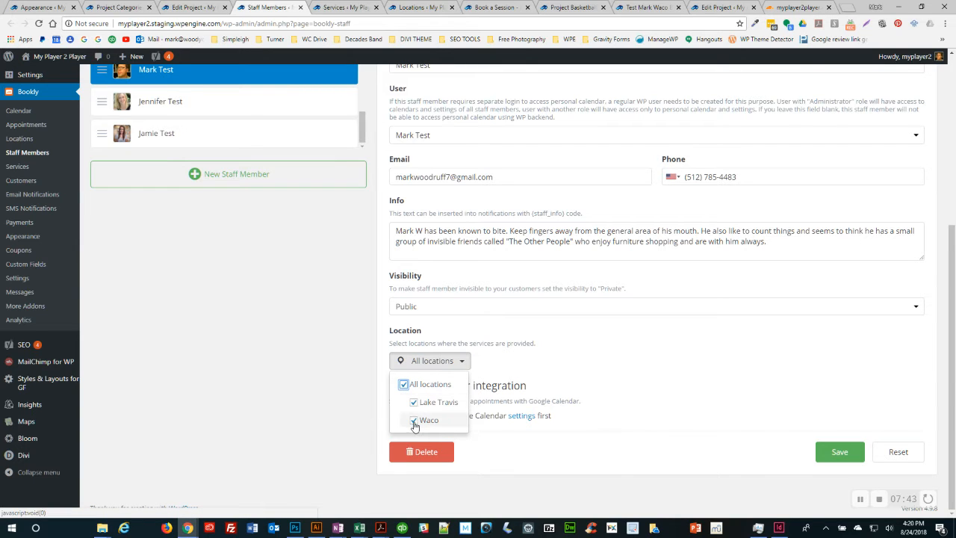
{"action": "left_click", "coordinate": [412, 420]}
{"action": "left_click", "coordinate": [413, 402]}
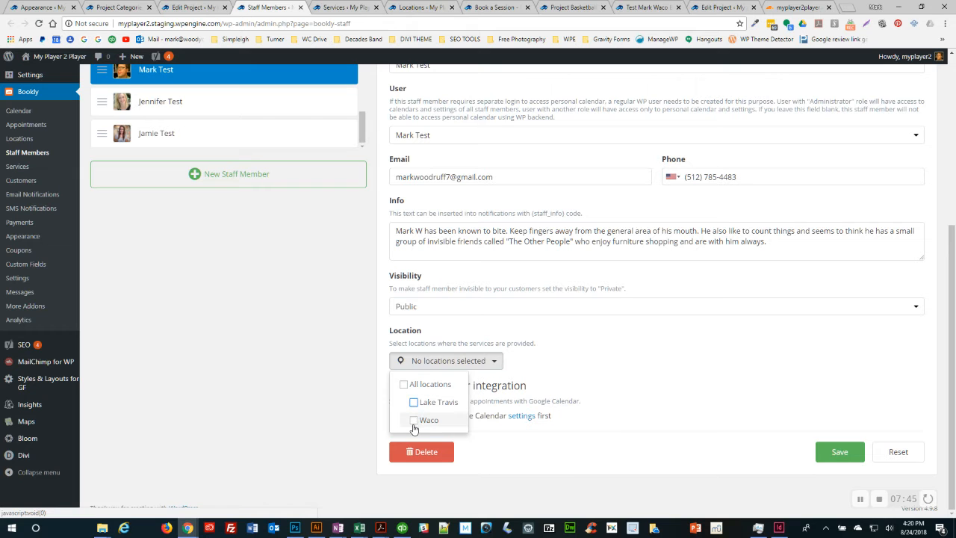
{"action": "left_click", "coordinate": [415, 419]}
{"action": "left_click", "coordinate": [437, 361]}
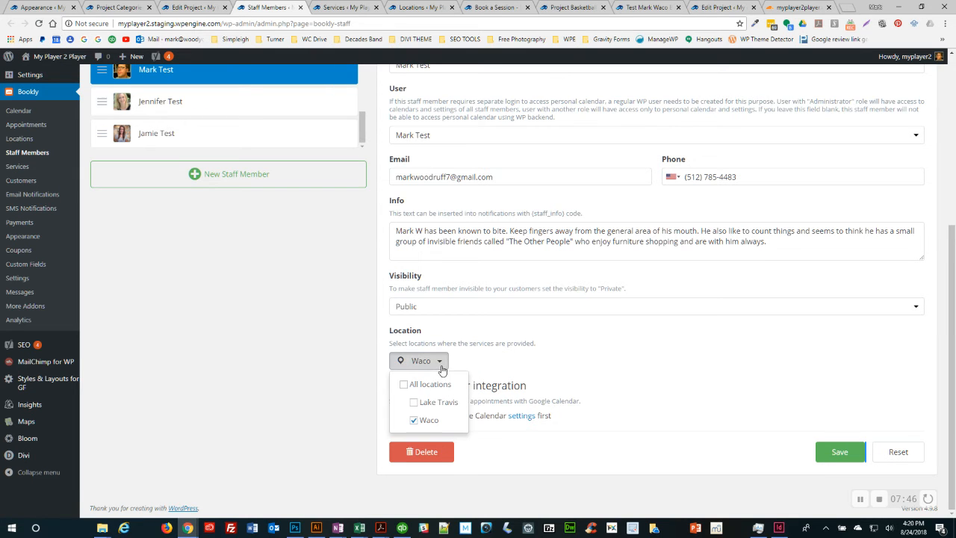
{"action": "left_click", "coordinate": [515, 369]}
Step: Open the staff member listed just below this coach and examine the selected service locations
{"action": "scroll", "coordinate": [230, 315], "scroll_direction": "up", "scroll_amount": 3}
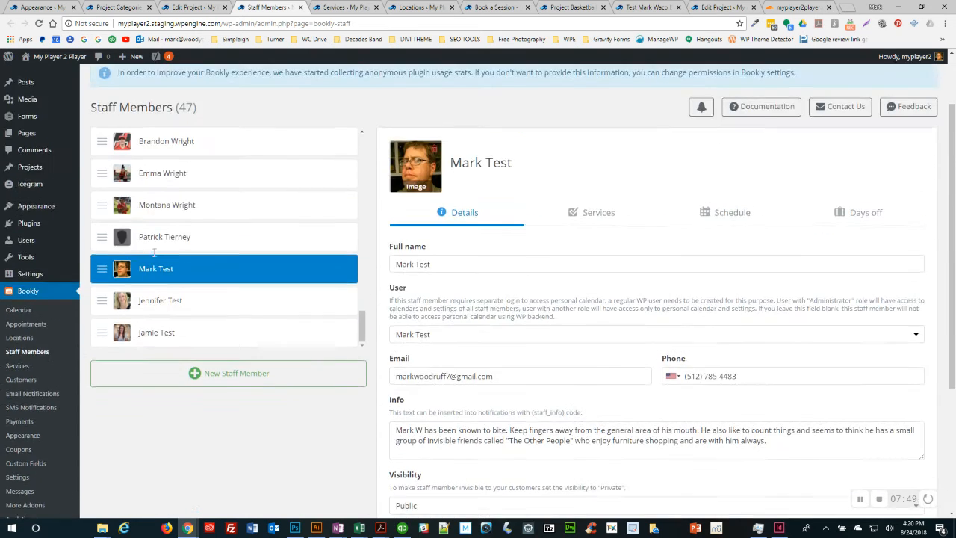
{"action": "left_click", "coordinate": [152, 306]}
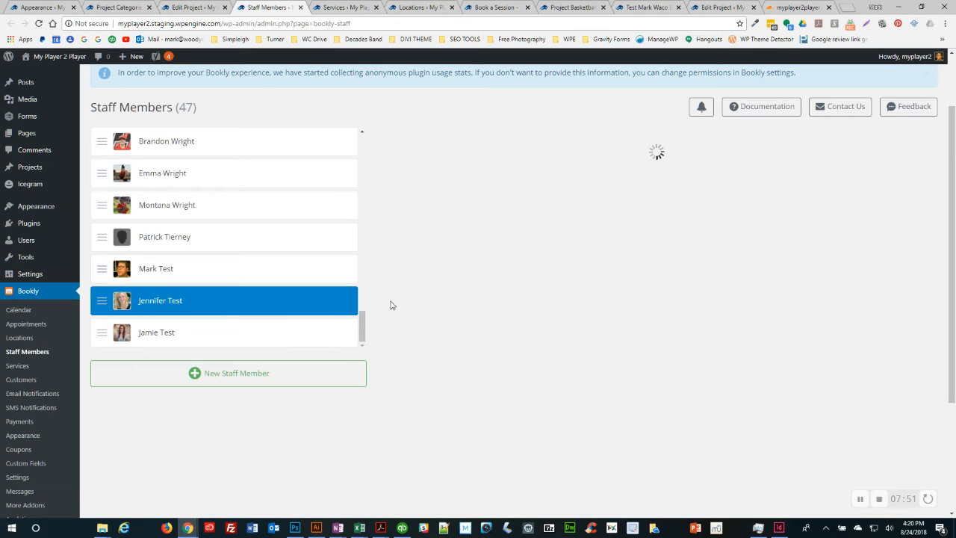
{"action": "scroll", "coordinate": [458, 361], "scroll_direction": "down", "scroll_amount": 3}
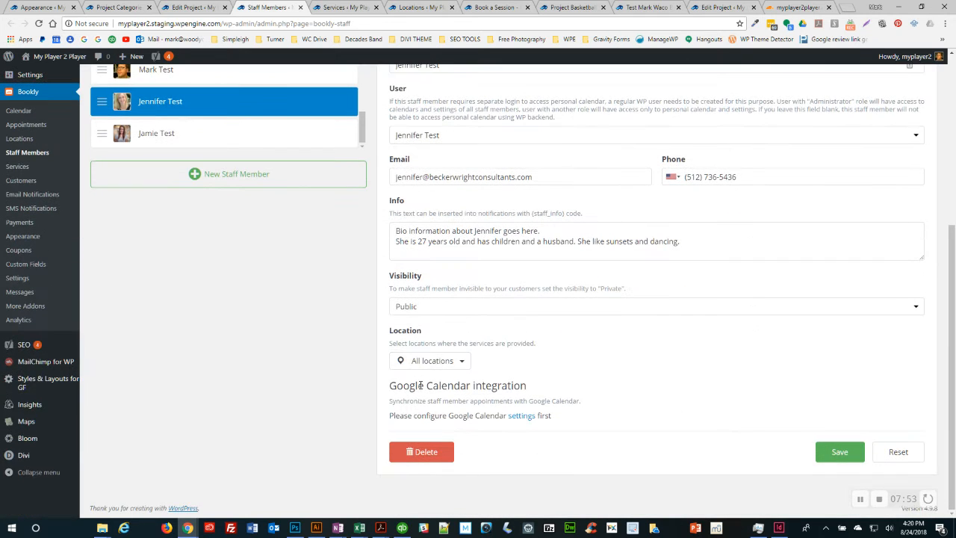
{"action": "left_click", "coordinate": [457, 362]}
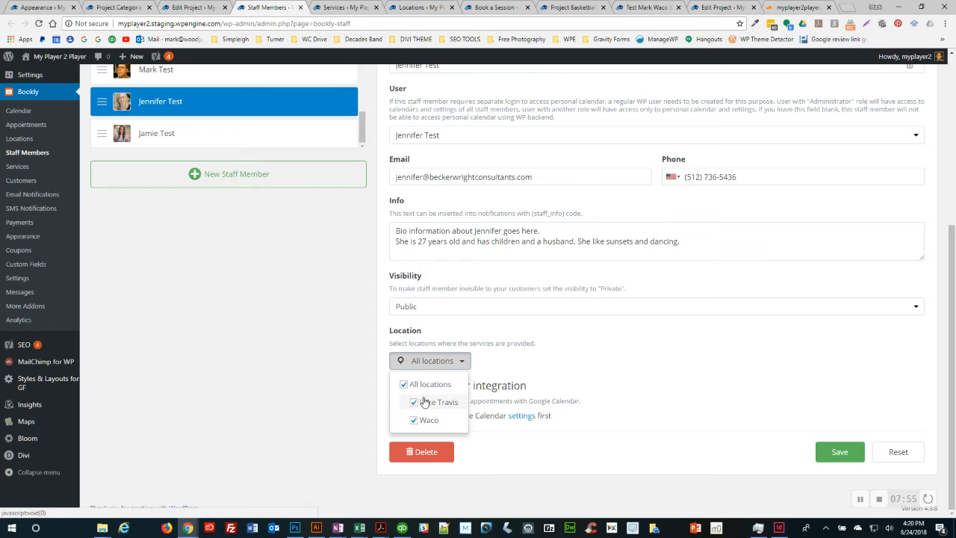
{"action": "scroll", "coordinate": [525, 395], "scroll_direction": "up", "scroll_amount": 4}
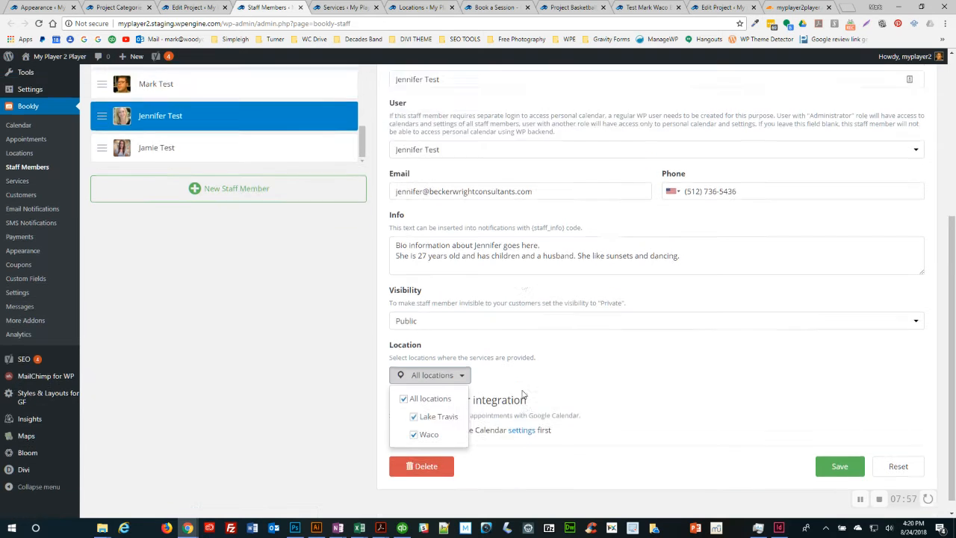
Step: Open the staff member's services and examine which basketball services are assigned
{"action": "scroll", "coordinate": [461, 348], "scroll_direction": "down", "scroll_amount": 3}
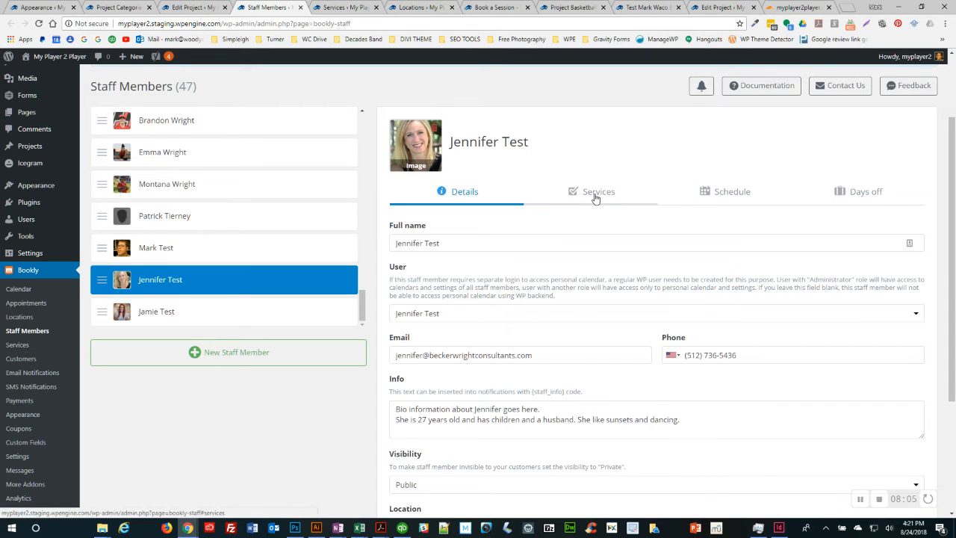
{"action": "left_click", "coordinate": [592, 196]}
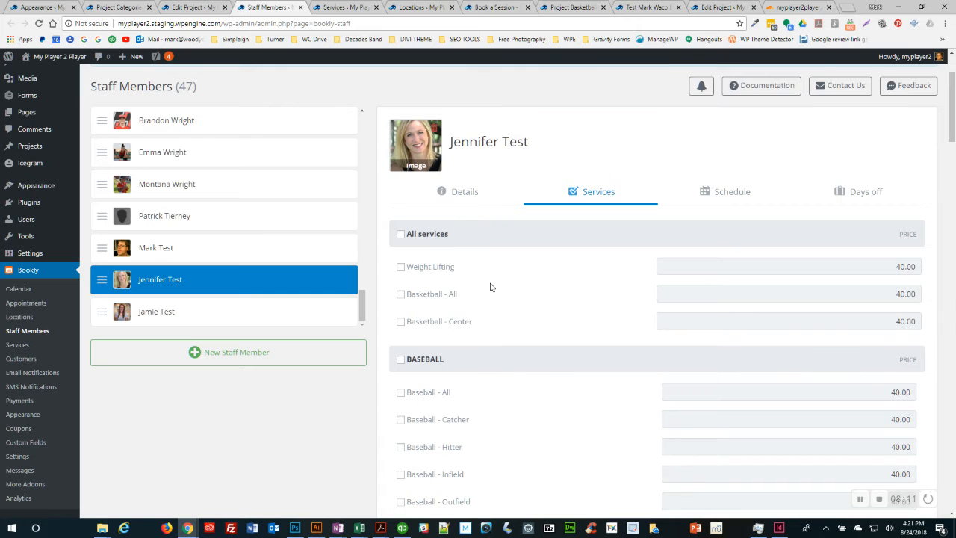
{"action": "scroll", "coordinate": [489, 287], "scroll_direction": "down", "scroll_amount": 5}
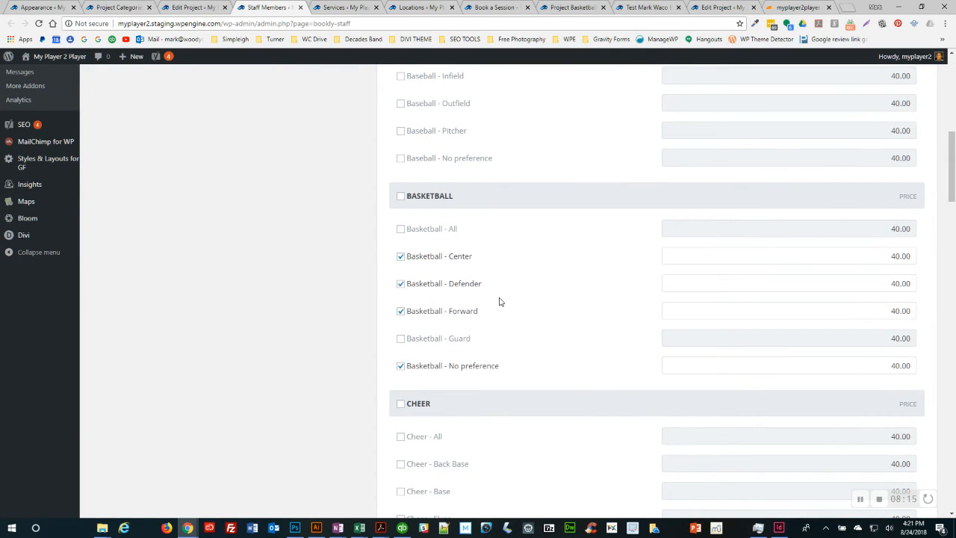
{"action": "scroll", "coordinate": [500, 301], "scroll_direction": "up", "scroll_amount": 6}
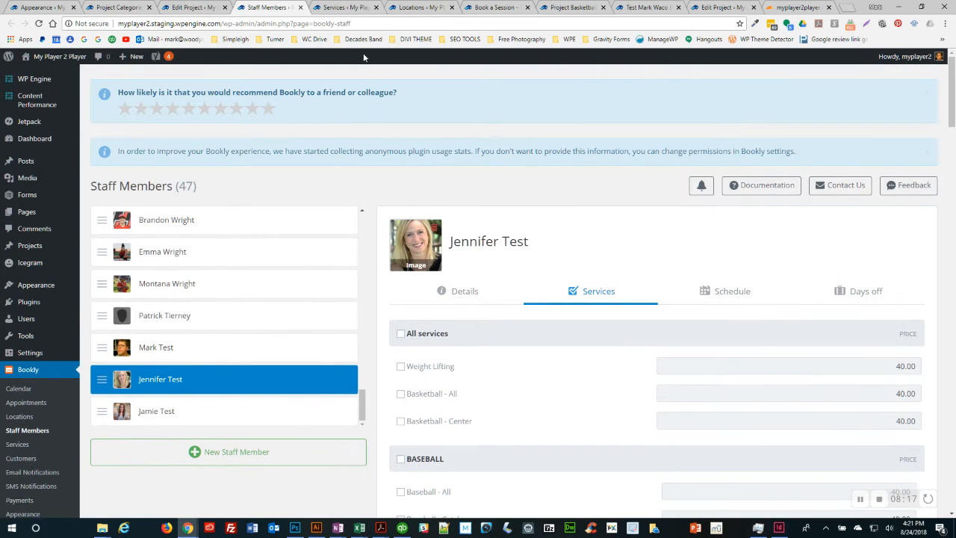
Step: Review the services in Bookly's BASKETBALL category and open the list of locations
{"action": "left_click", "coordinate": [345, 9]}
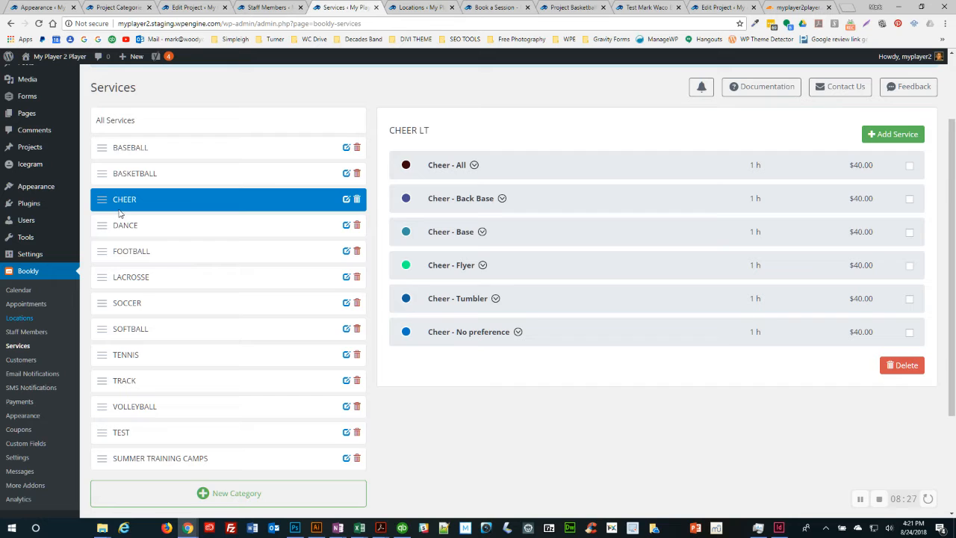
{"action": "left_click", "coordinate": [138, 176]}
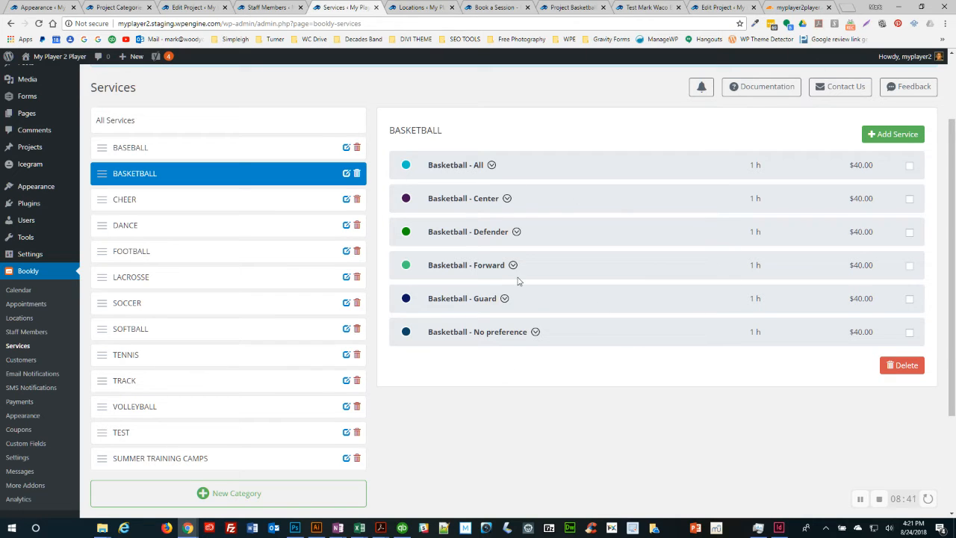
{"action": "scroll", "coordinate": [518, 282], "scroll_direction": "down", "scroll_amount": 1}
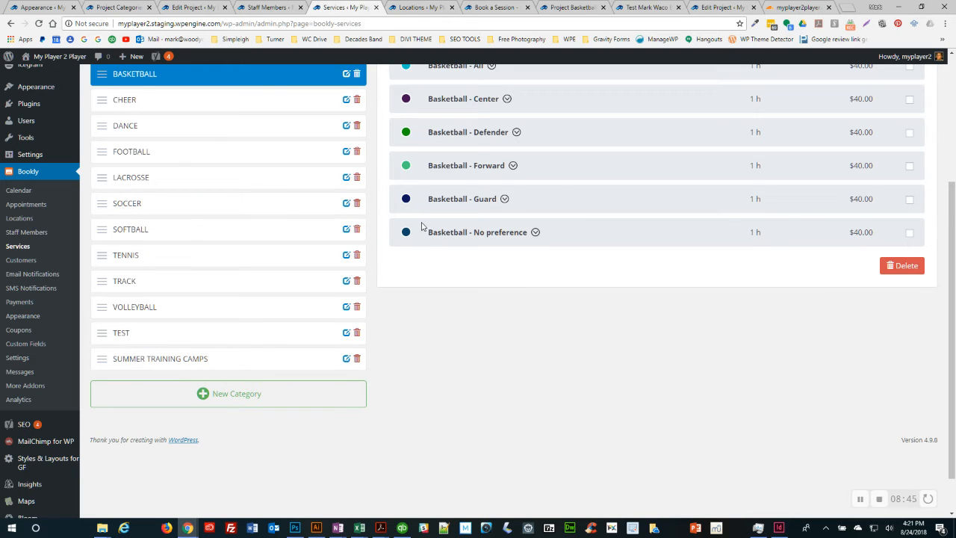
{"action": "left_click", "coordinate": [422, 8]}
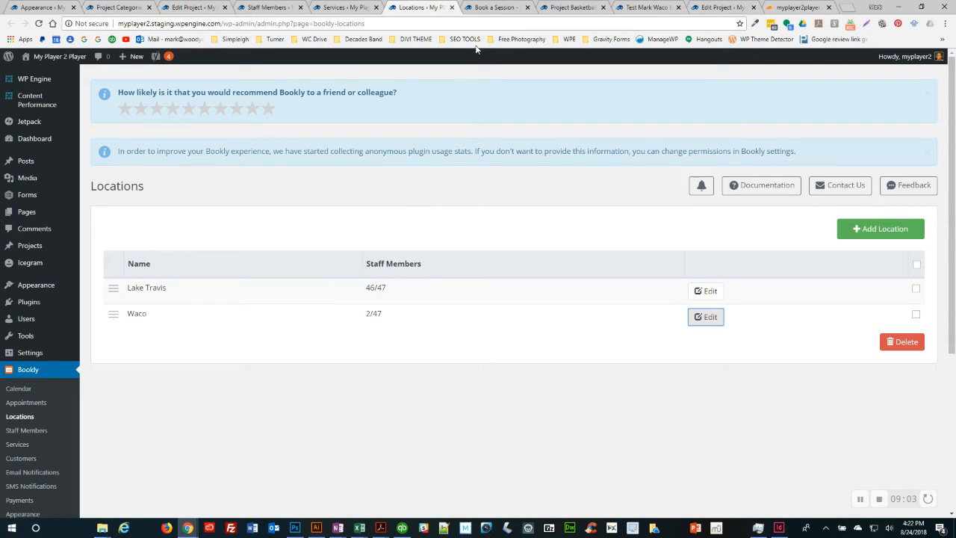
Step: Reload the Book a Session page and compare the new form that includes Waco with the current Austin-only form
{"action": "left_click", "coordinate": [490, 9]}
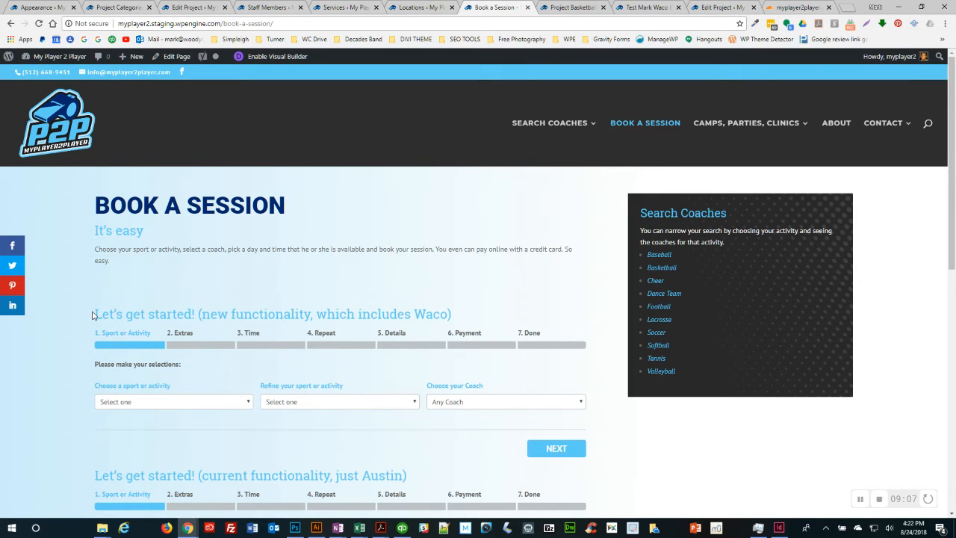
{"action": "scroll", "coordinate": [91, 314], "scroll_direction": "down", "scroll_amount": 2}
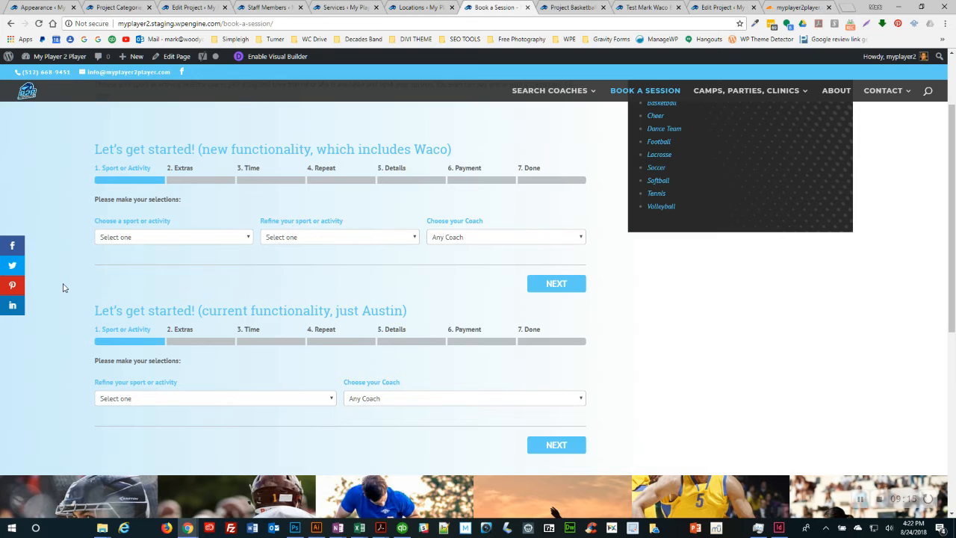
{"action": "left_click", "coordinate": [318, 20]}
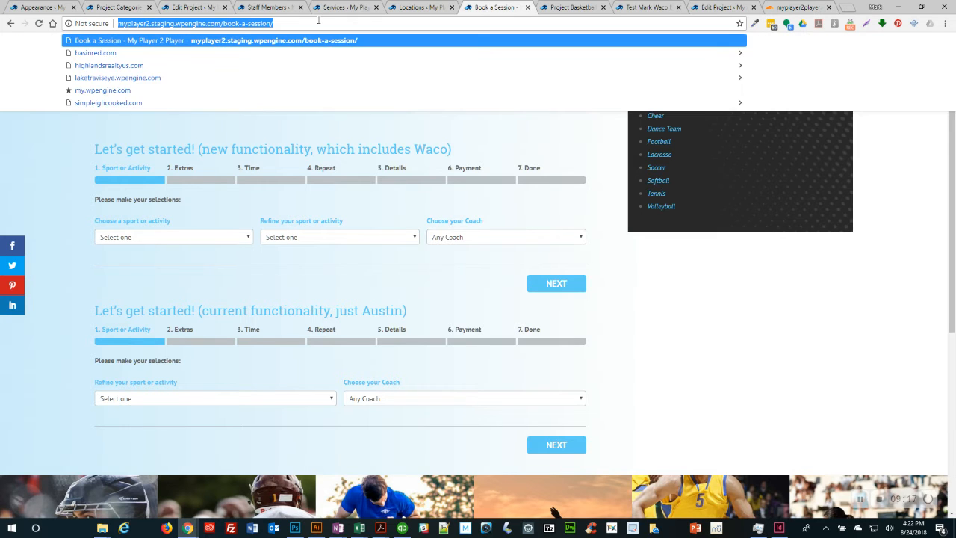
{"action": "key", "text": "Return"}
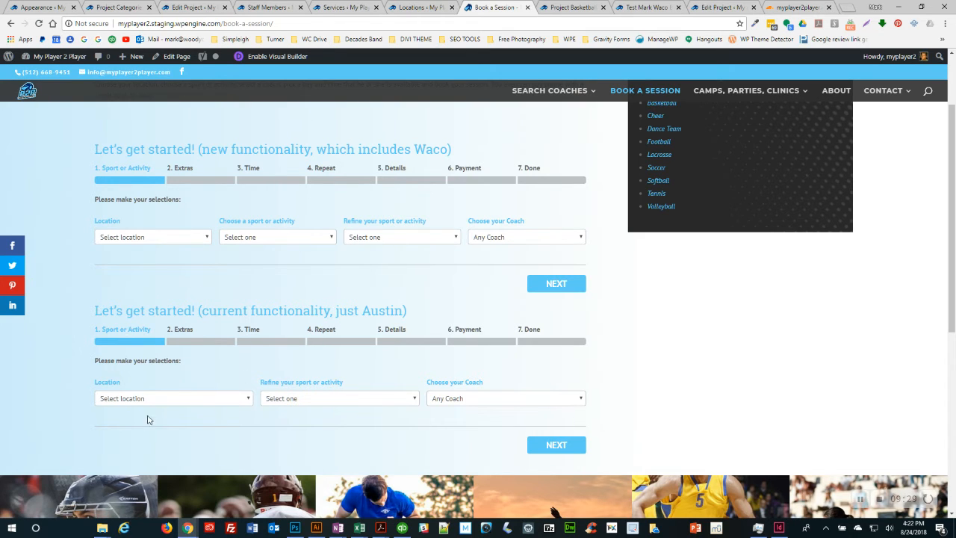
{"action": "left_click_drag", "start_coordinate": [184, 307], "coordinate": [186, 353]}
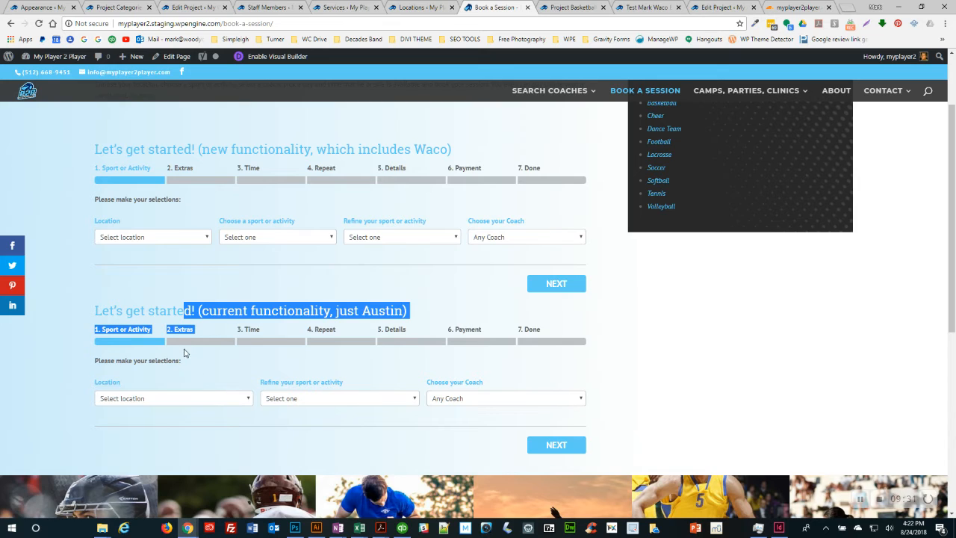
{"action": "left_click", "coordinate": [73, 319]}
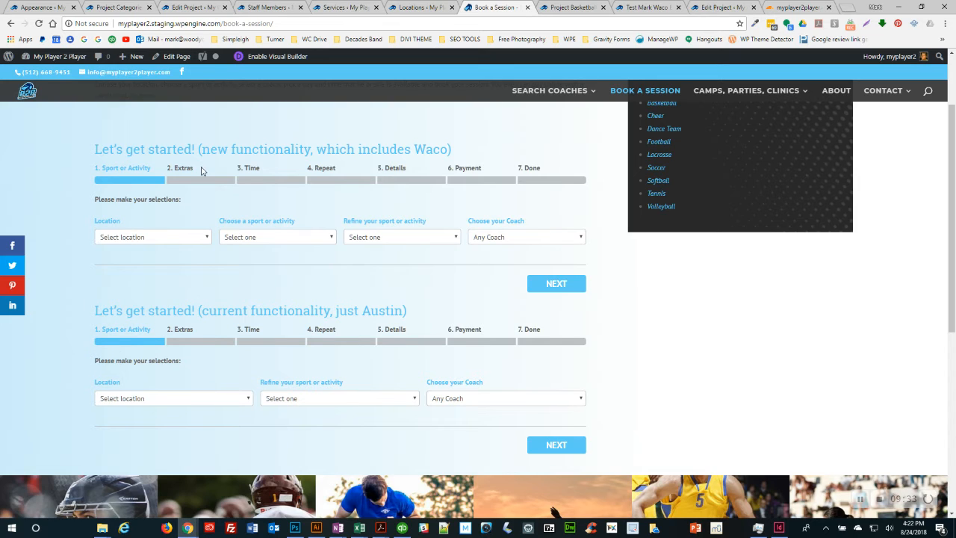
Step: In the new booking form, choose Waco, BASEBALL and Baseball - No preference, and check which coaches are offered
{"action": "left_click", "coordinate": [207, 240]}
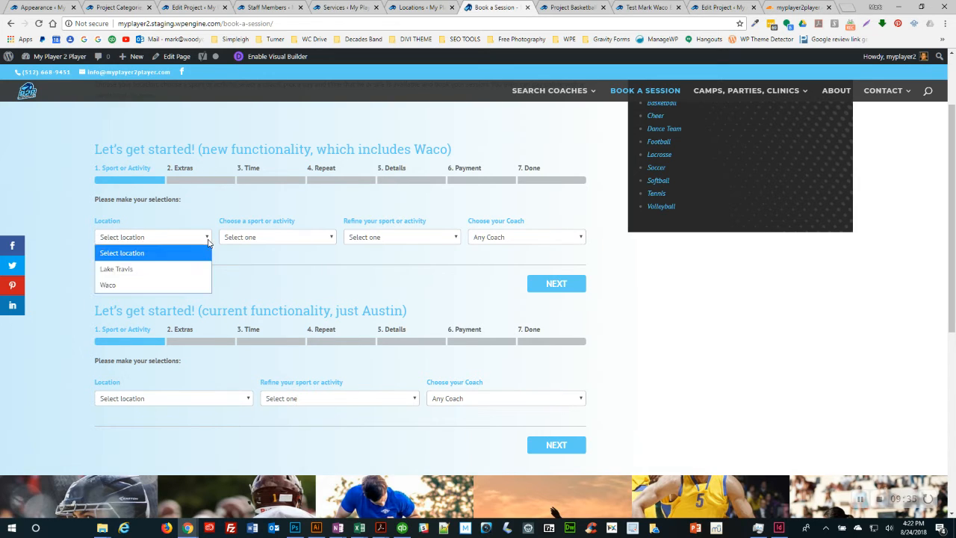
{"action": "left_click", "coordinate": [109, 287]}
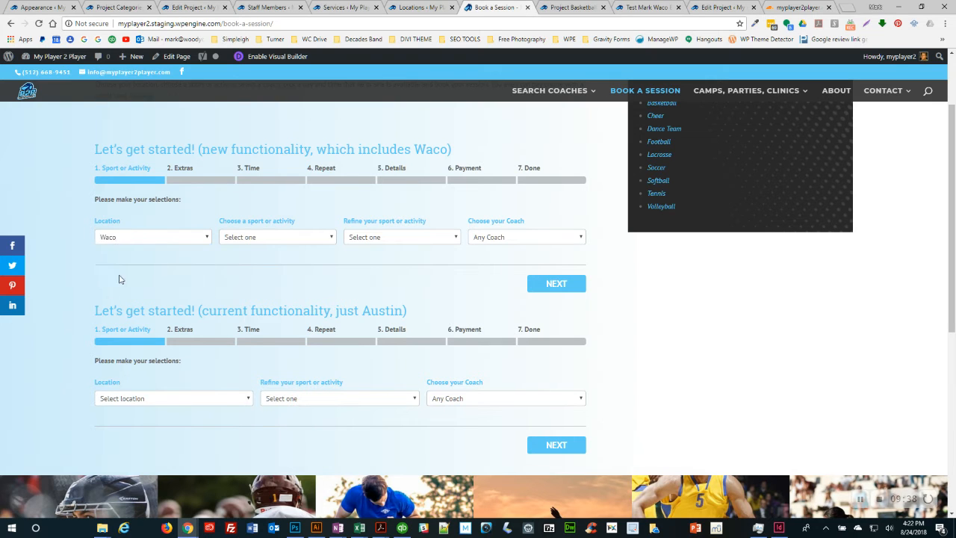
{"action": "left_click", "coordinate": [333, 240]}
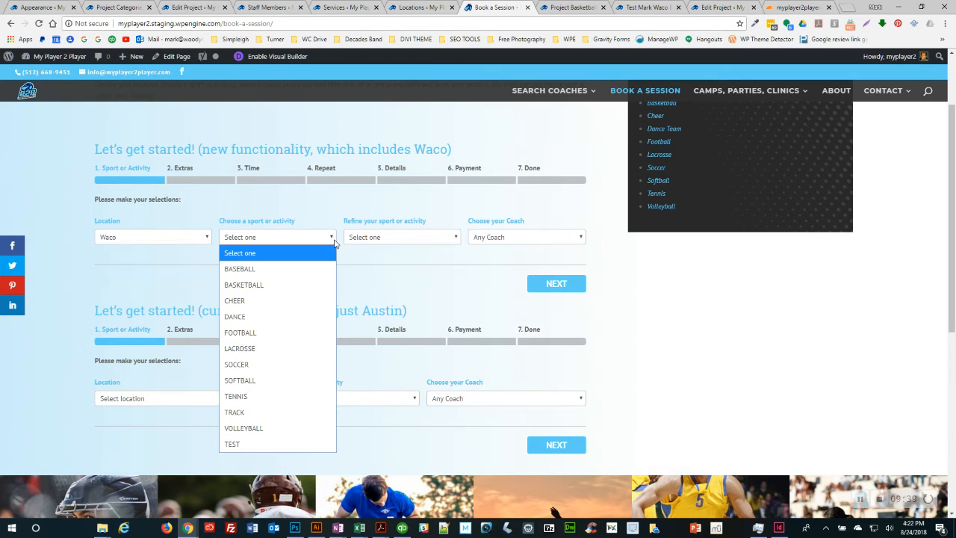
{"action": "left_click", "coordinate": [240, 269]}
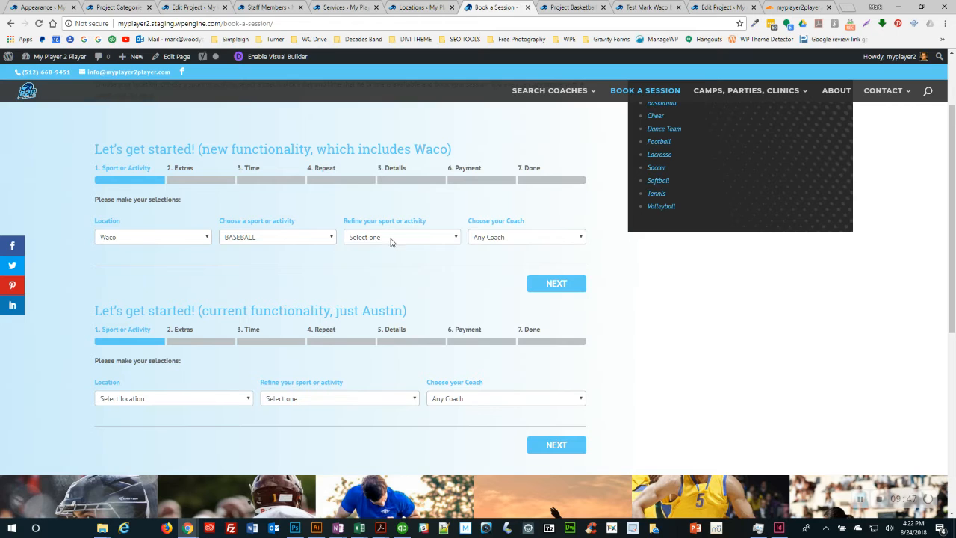
{"action": "left_click", "coordinate": [391, 241]}
{"action": "left_click", "coordinate": [364, 349]}
{"action": "left_click", "coordinate": [500, 237]}
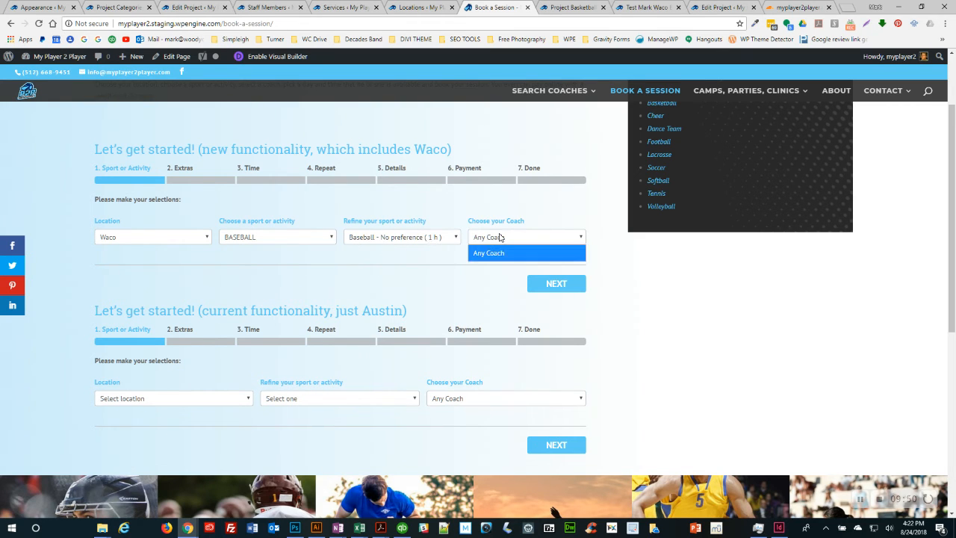
Step: Try to continue the Waco baseball booking with Any Coach, and recheck the coach choices
{"action": "left_click", "coordinate": [508, 287]}
{"action": "left_click", "coordinate": [549, 285]}
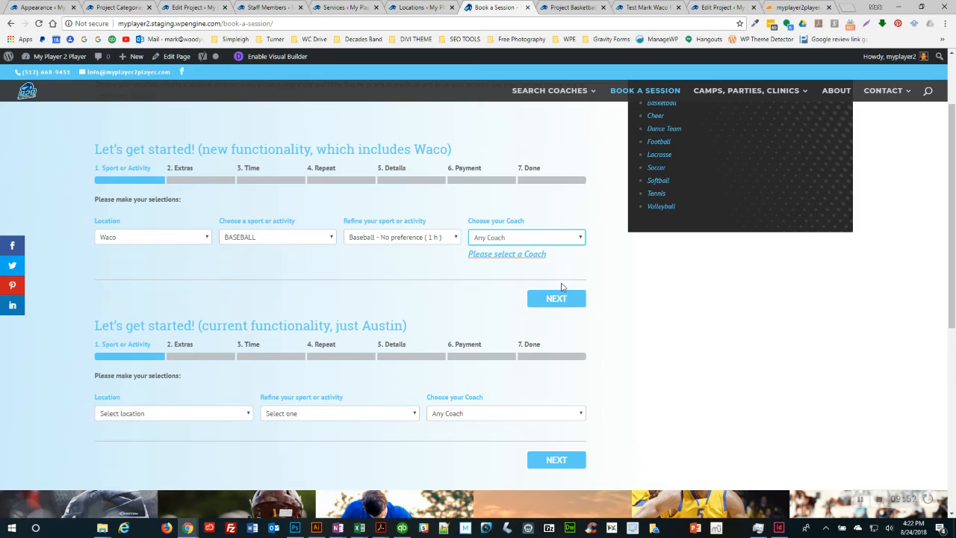
{"action": "left_click", "coordinate": [507, 244]}
{"action": "left_click", "coordinate": [476, 281]}
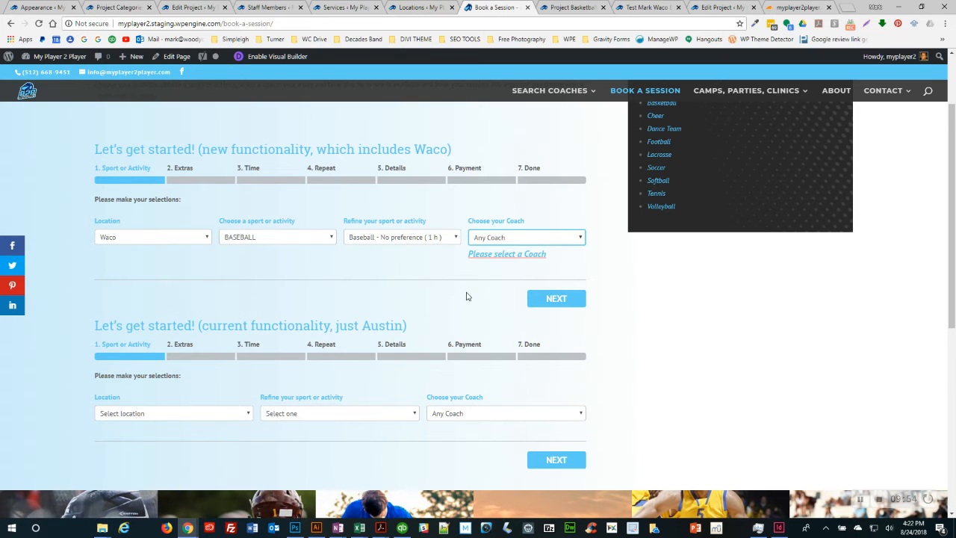
Step: Change the booking location to Lake Travis and check which baseball coaches are offered
{"action": "left_click", "coordinate": [142, 242]}
{"action": "left_click", "coordinate": [128, 272]}
{"action": "left_click", "coordinate": [501, 242]}
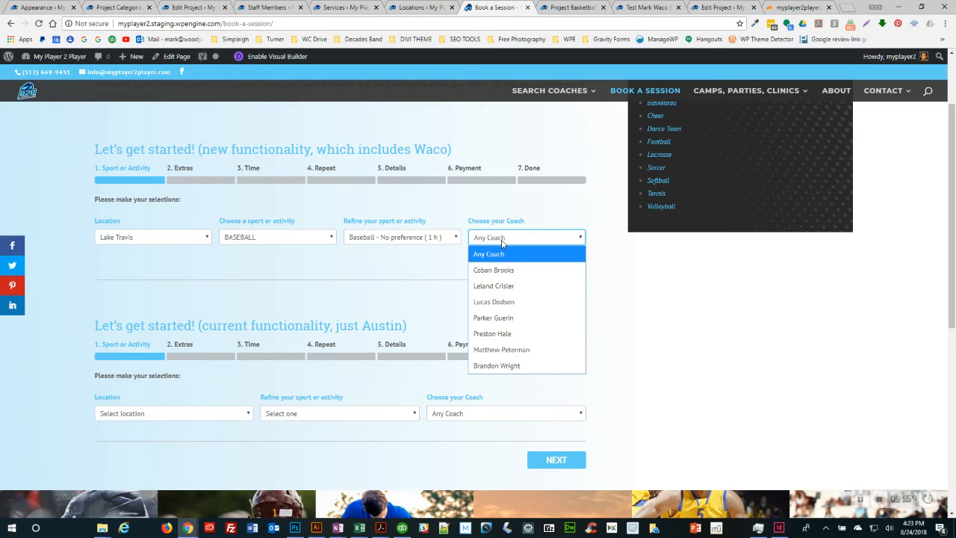
{"action": "left_click", "coordinate": [343, 260]}
Step: Set the booking form to Waco, BASKETBALL and Basketball - Guard, and check the coach choices
{"action": "left_click", "coordinate": [190, 240]}
{"action": "left_click", "coordinate": [136, 283]}
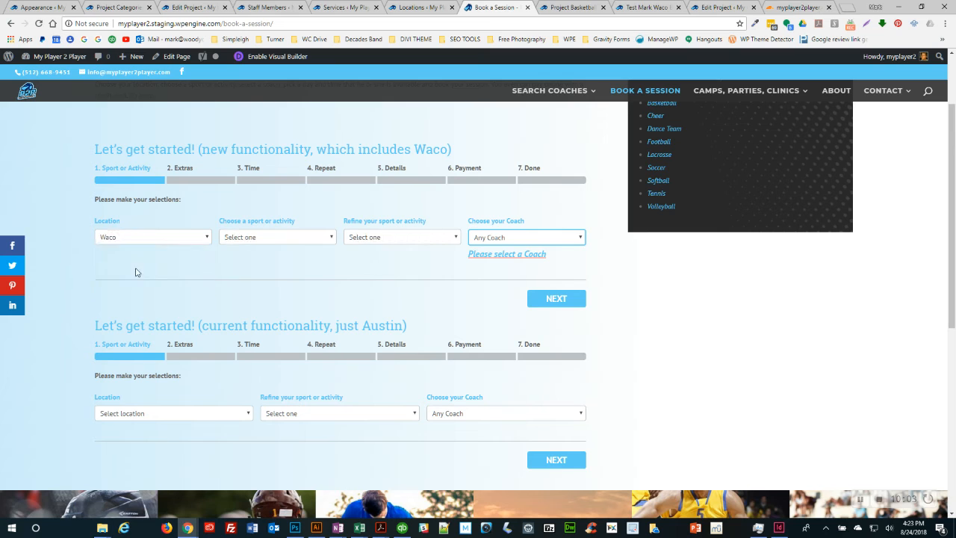
{"action": "left_click", "coordinate": [254, 241]}
{"action": "left_click", "coordinate": [252, 286]}
{"action": "left_click", "coordinate": [371, 239]}
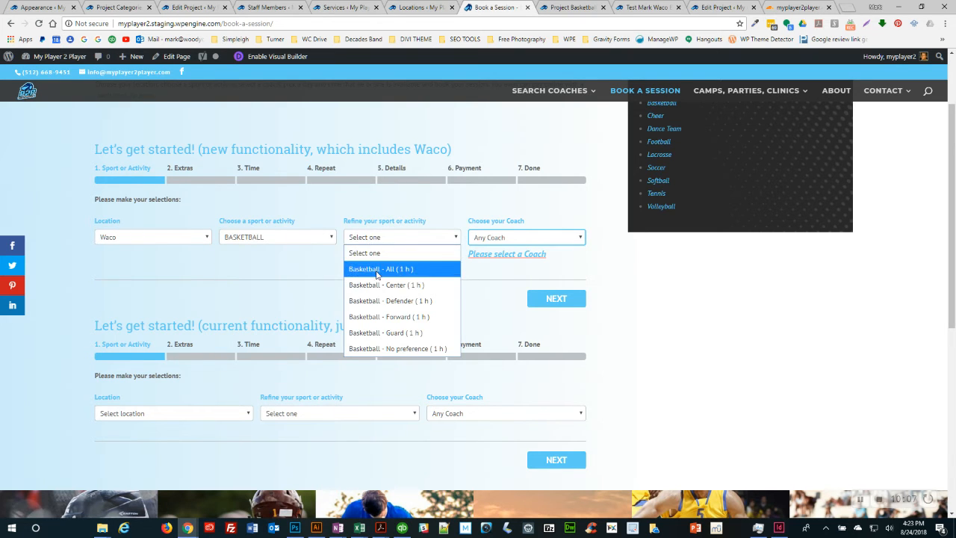
{"action": "left_click", "coordinate": [372, 332]}
{"action": "left_click", "coordinate": [501, 245]}
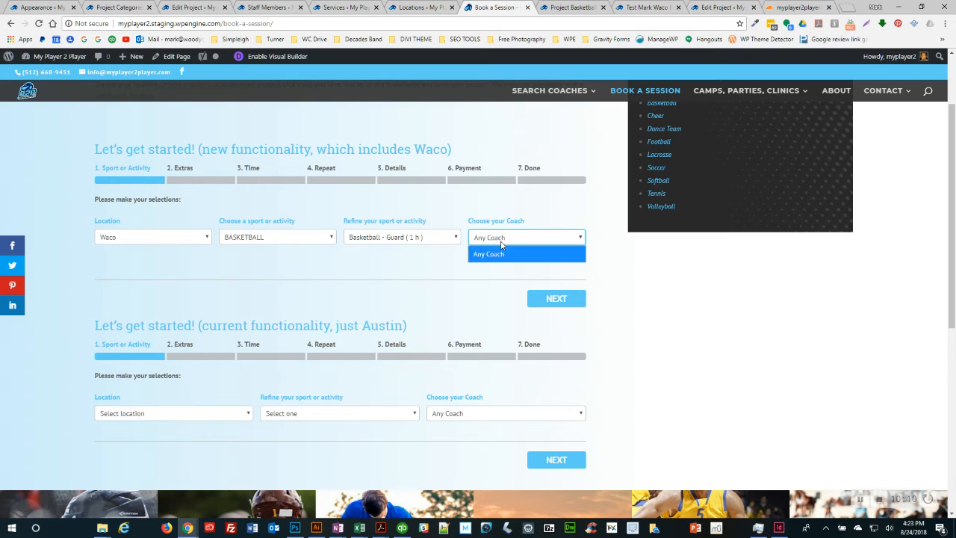
Step: Try Basketball - No preference, switch to Basketball - Center, and check which Waco coaches are offered
{"action": "left_click", "coordinate": [414, 239]}
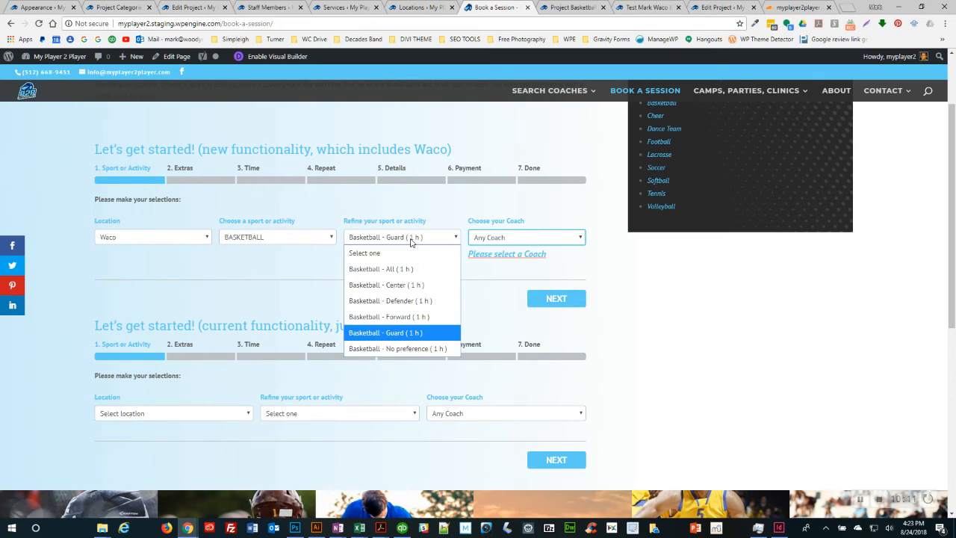
{"action": "left_click", "coordinate": [385, 349]}
{"action": "left_click", "coordinate": [429, 239]}
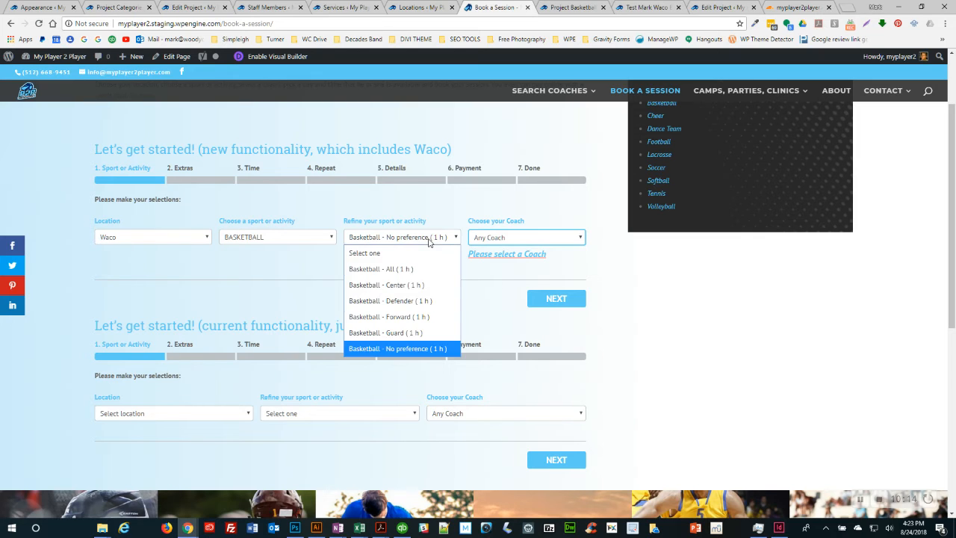
{"action": "left_click", "coordinate": [394, 287]}
{"action": "left_click", "coordinate": [496, 239]}
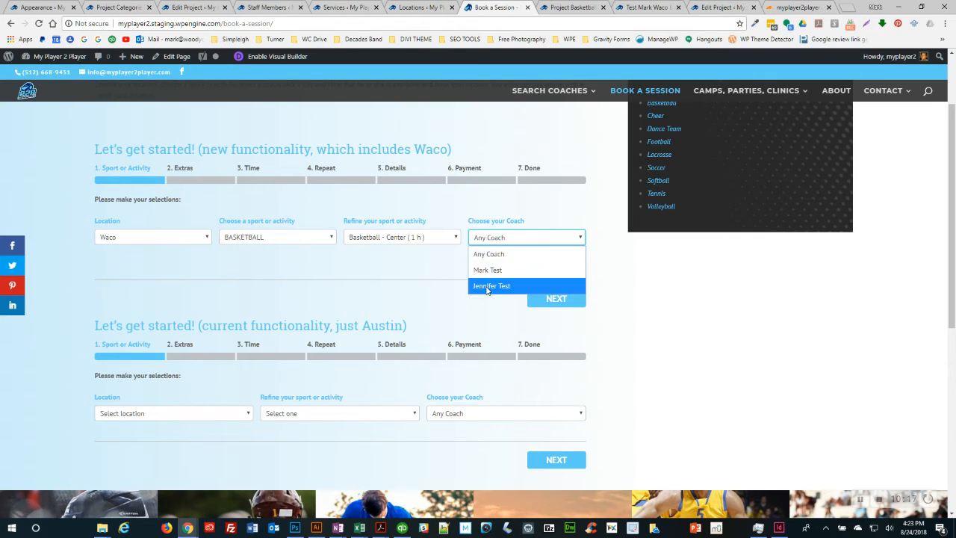
{"action": "left_click", "coordinate": [429, 278]}
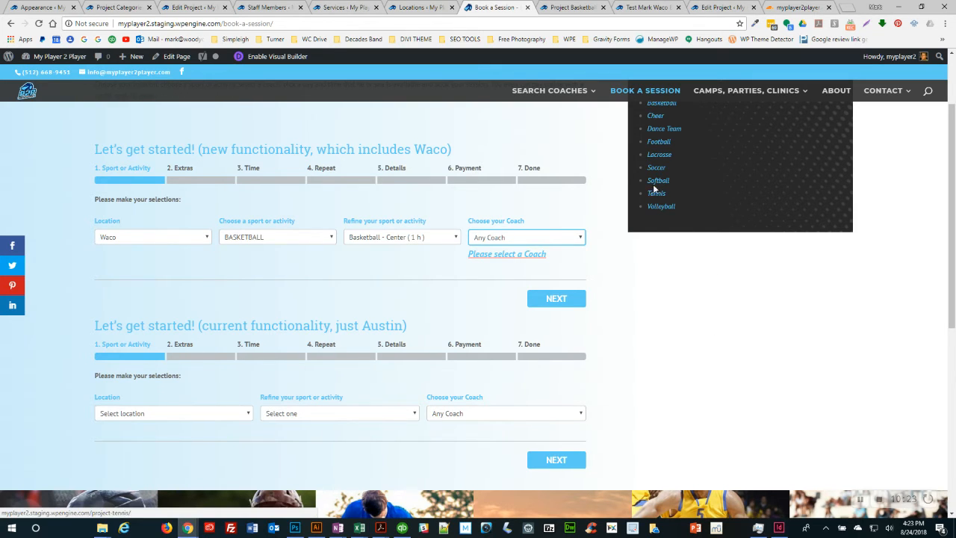
Step: Reload the booking page, and view the Waco basketball coaches listing and its first coach's booking page
{"action": "left_click", "coordinate": [664, 90]}
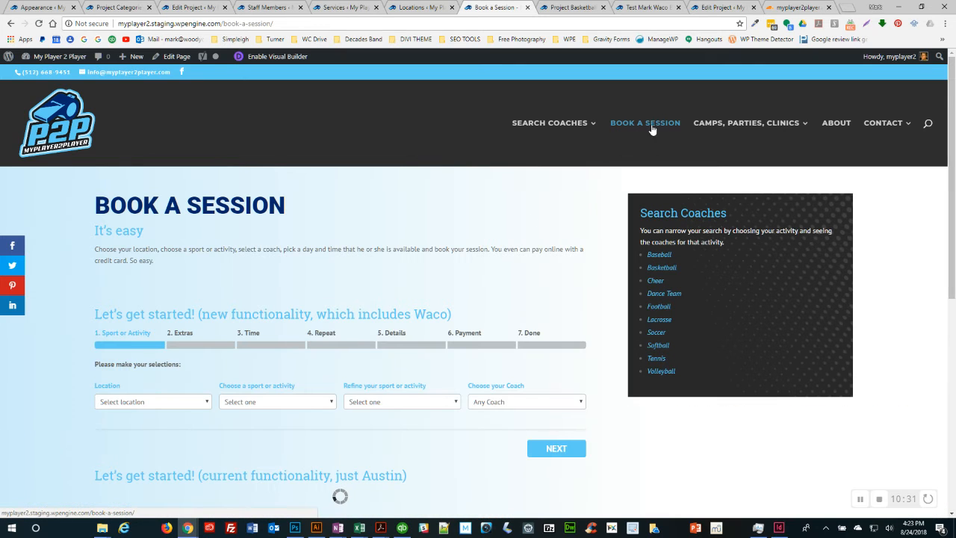
{"action": "mouse_move", "coordinate": [553, 124]}
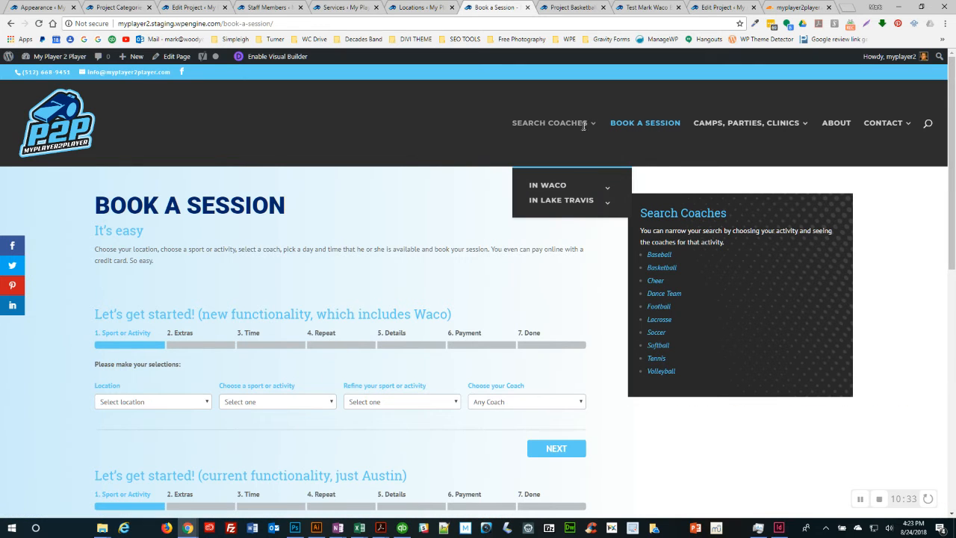
{"action": "mouse_move", "coordinate": [566, 184]}
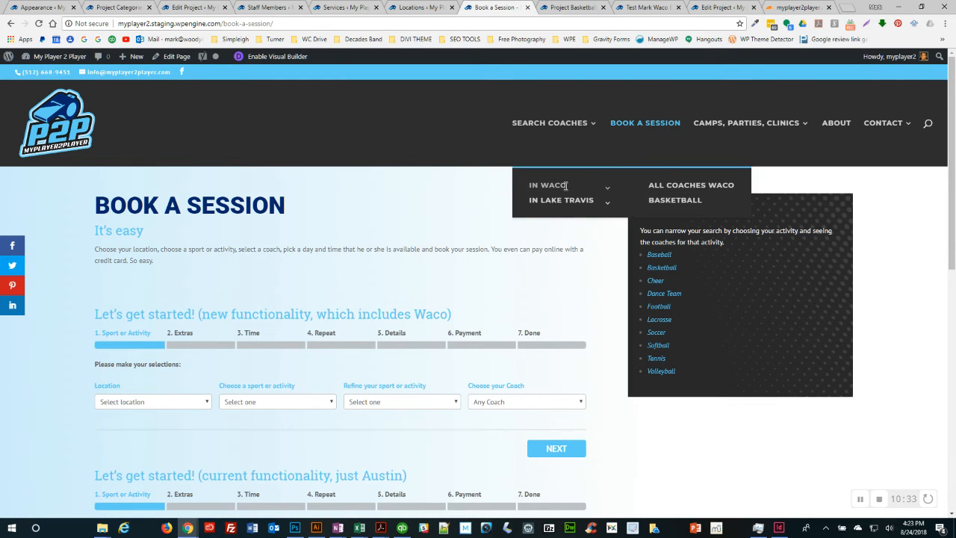
{"action": "left_click", "coordinate": [666, 200]}
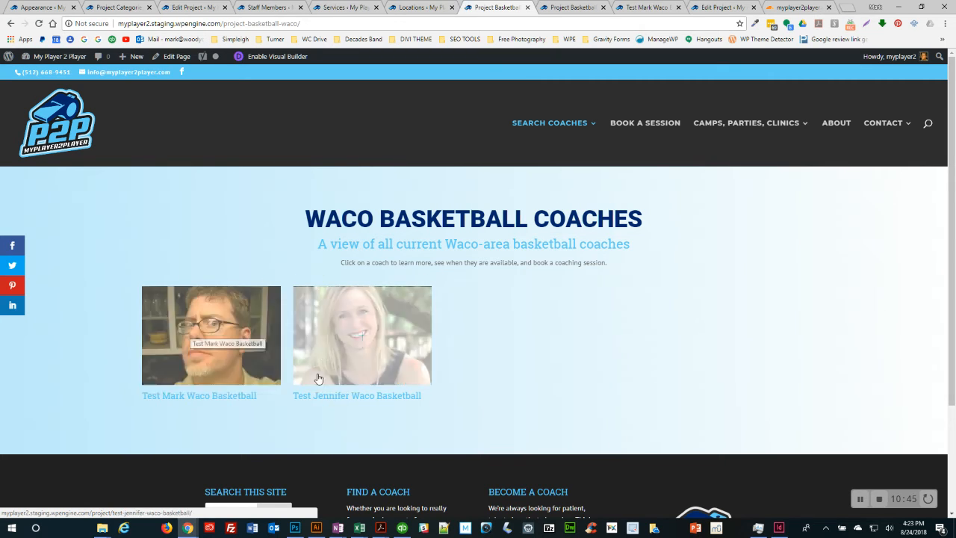
{"action": "left_click", "coordinate": [241, 344]}
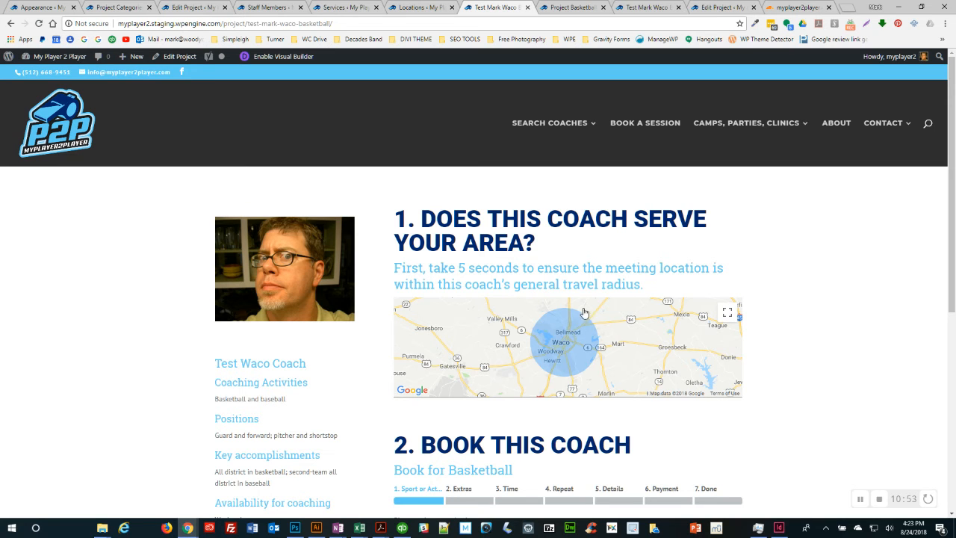
{"action": "left_click", "coordinate": [572, 9]}
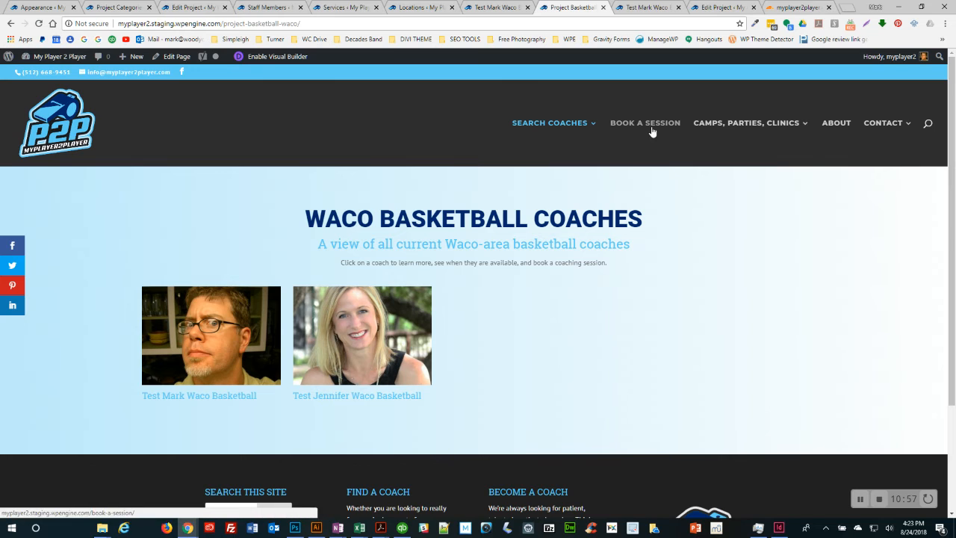
Step: Review the Austin camps, parties and clinics page, including its party request form, and try the Waco entry
{"action": "mouse_move", "coordinate": [731, 124]}
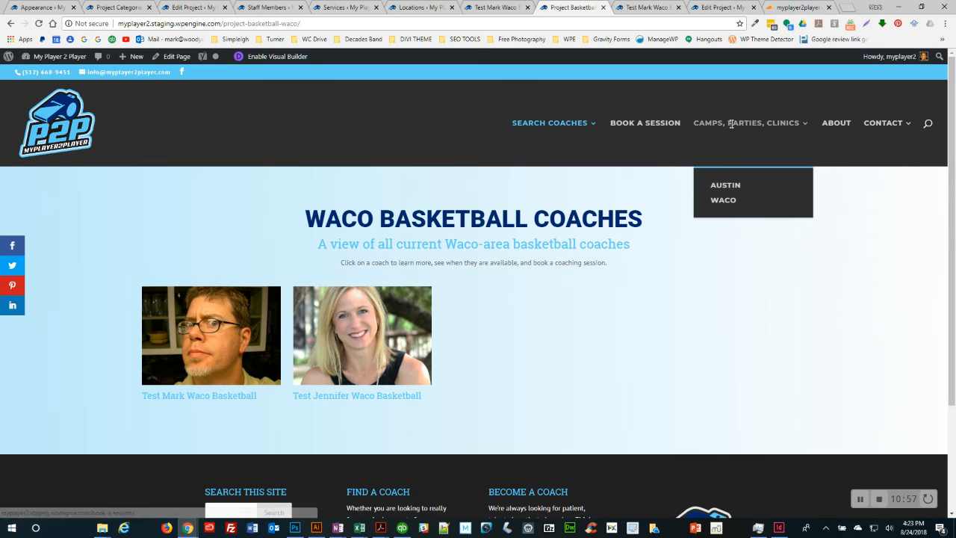
{"action": "left_click", "coordinate": [724, 187]}
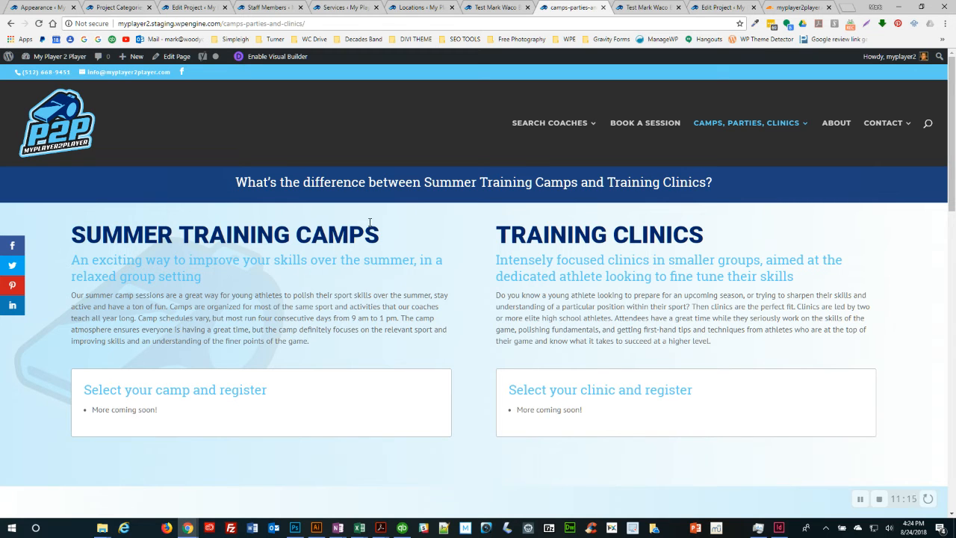
{"action": "scroll", "coordinate": [332, 236], "scroll_direction": "down", "scroll_amount": 4}
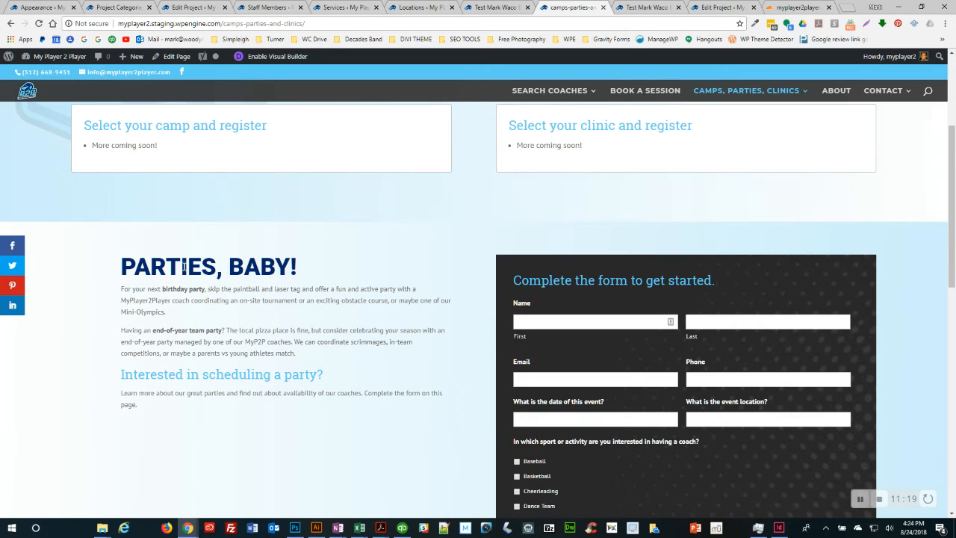
{"action": "left_click_drag", "start_coordinate": [184, 267], "coordinate": [203, 323]}
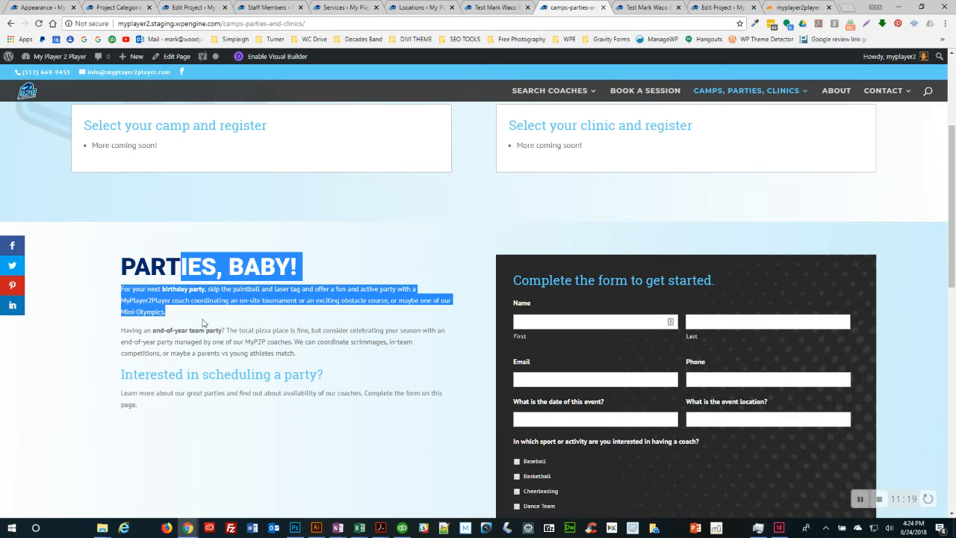
{"action": "left_click", "coordinate": [332, 346]}
{"action": "scroll", "coordinate": [331, 345], "scroll_direction": "up", "scroll_amount": 5}
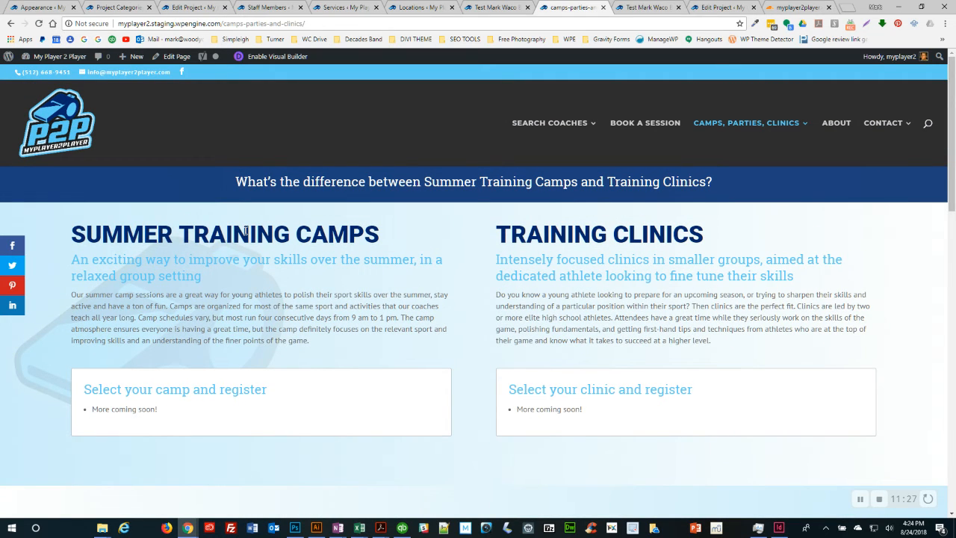
{"action": "scroll", "coordinate": [283, 283], "scroll_direction": "down", "scroll_amount": 4}
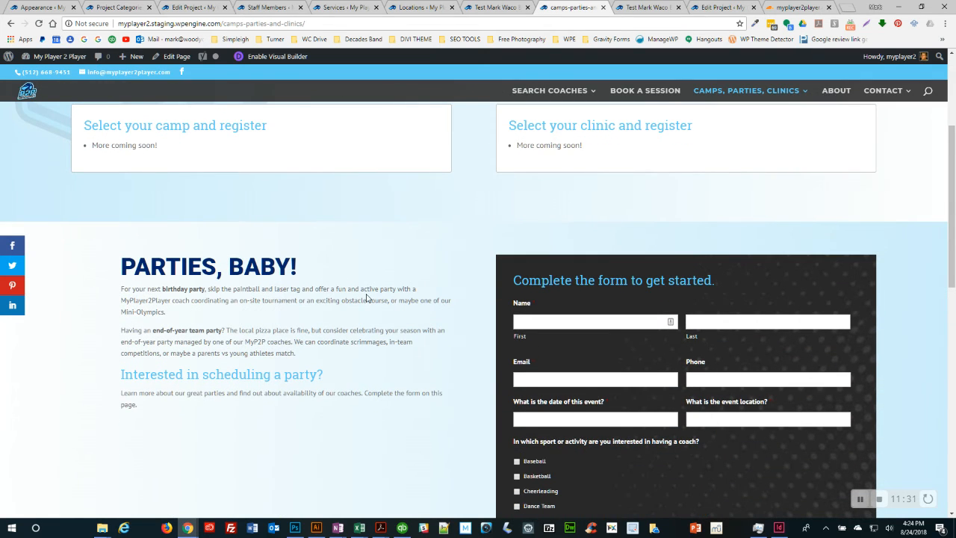
{"action": "scroll", "coordinate": [367, 299], "scroll_direction": "up", "scroll_amount": 4}
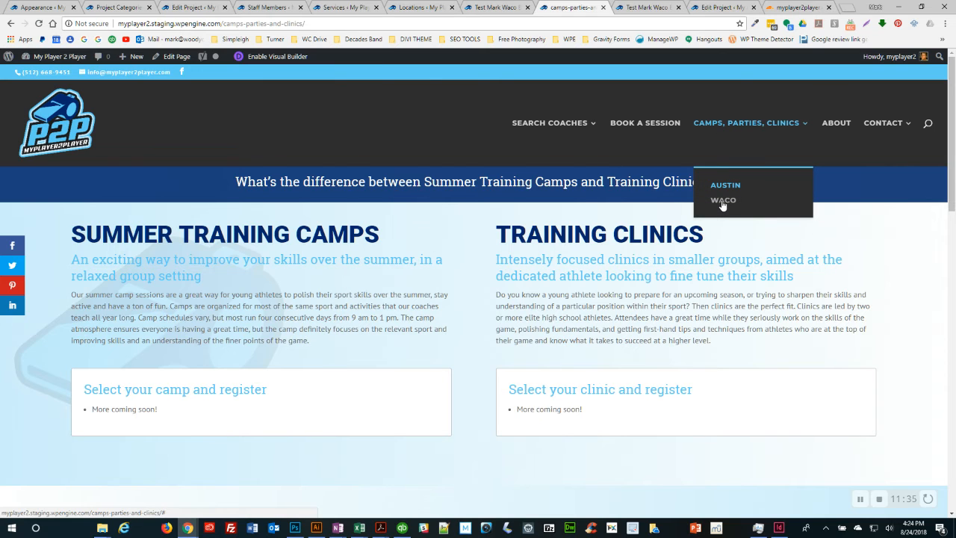
{"action": "left_click", "coordinate": [722, 202]}
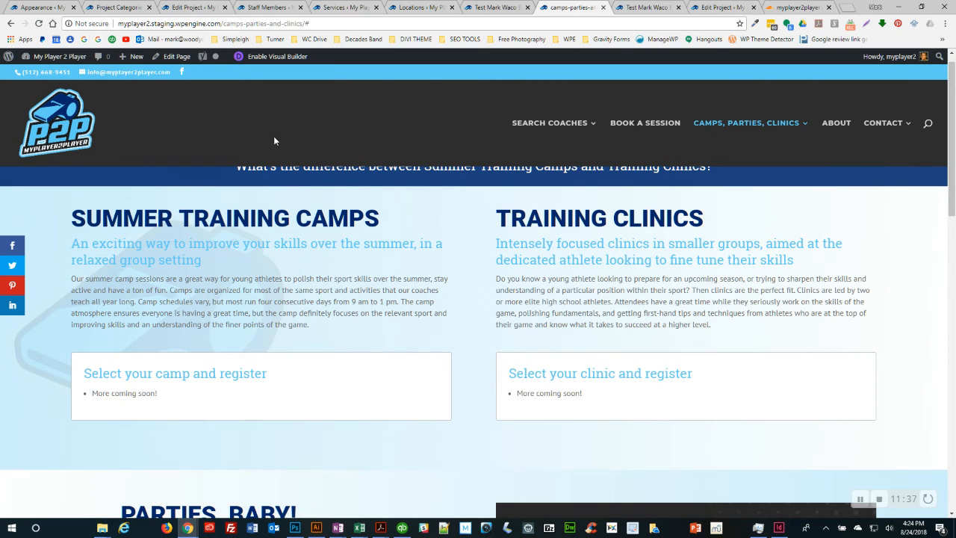
Step: Open the WACO radius map in the WordPress admin's Maps area for editing, and select its shortcode
{"action": "left_click", "coordinate": [48, 8]}
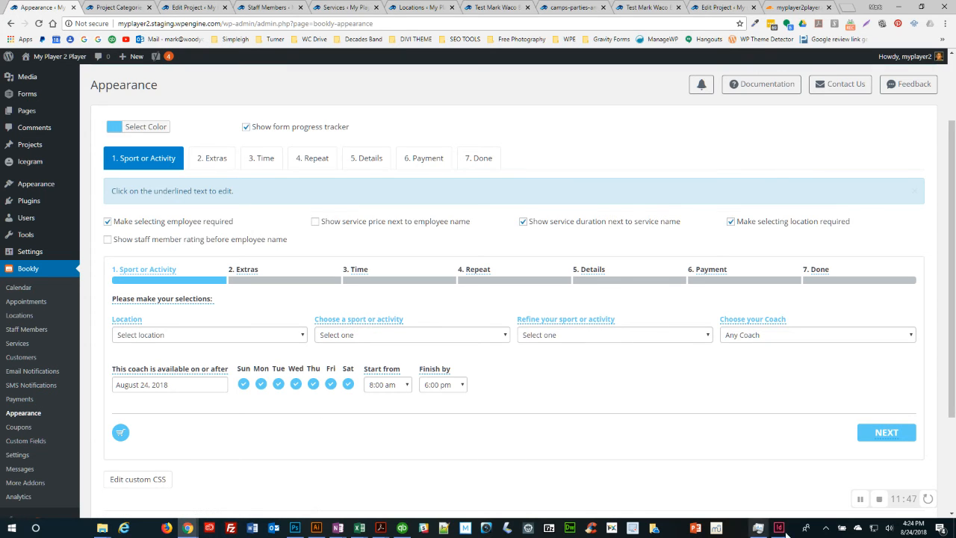
{"action": "left_click", "coordinate": [860, 499]}
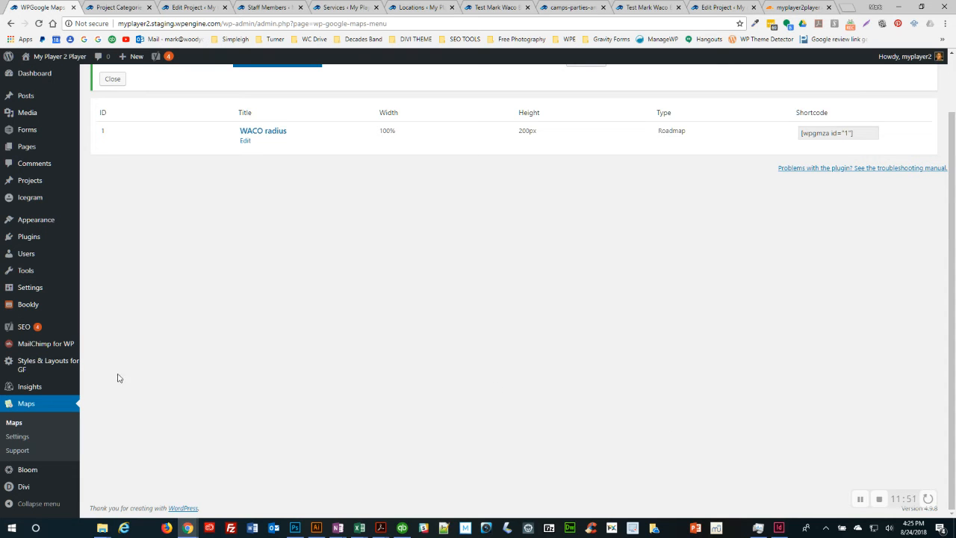
{"action": "left_click", "coordinate": [25, 406]}
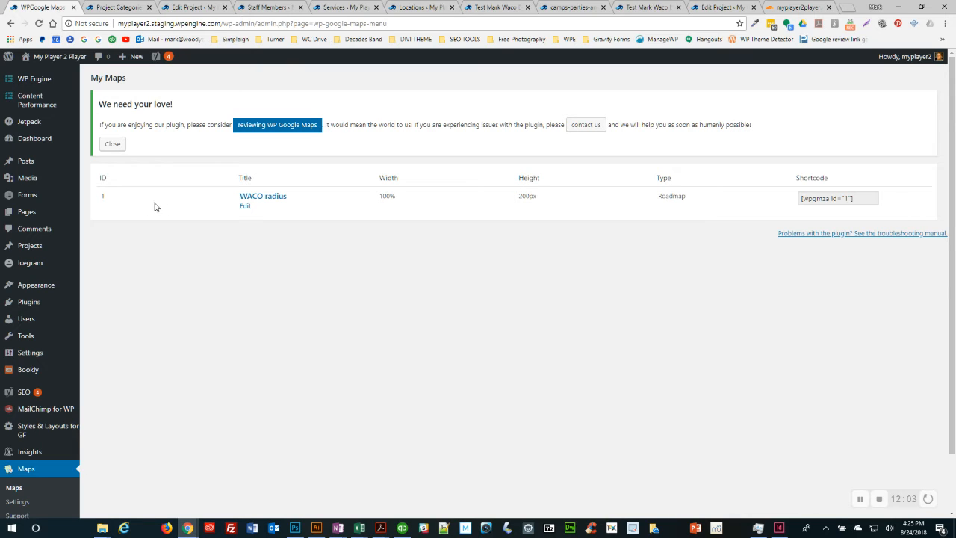
{"action": "left_click", "coordinate": [246, 206]}
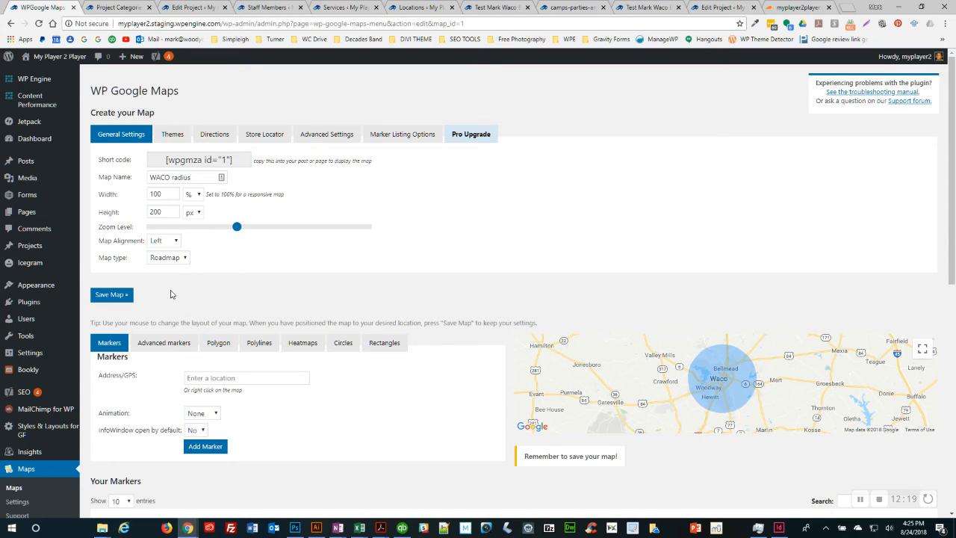
{"action": "left_click", "coordinate": [167, 161]}
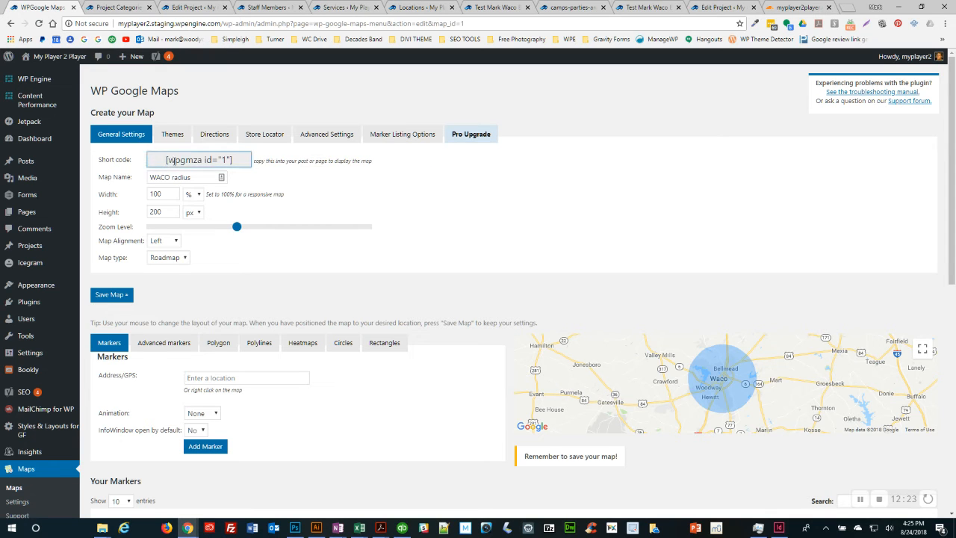
{"action": "left_click", "coordinate": [235, 161]}
{"action": "left_click", "coordinate": [234, 161]}
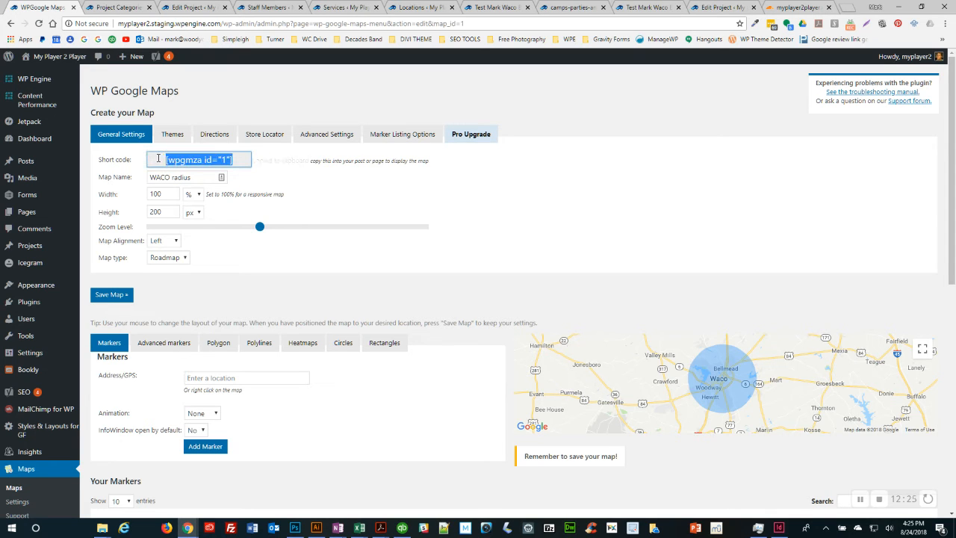
Step: Open the "1. DOES THIS COACH SERVE YOUR AREA" module in the coach's project, and compare it with that section of the live page
{"action": "left_click", "coordinate": [713, 7]}
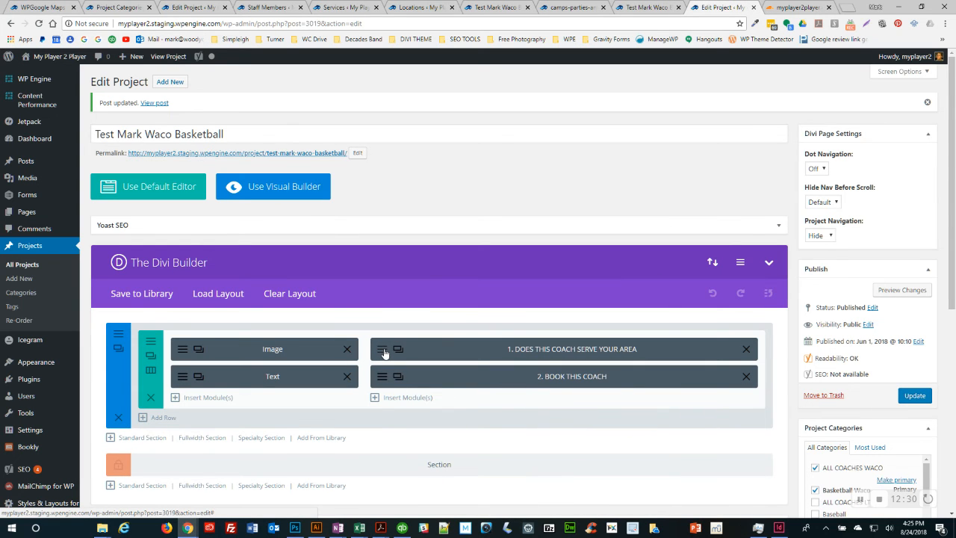
{"action": "left_click", "coordinate": [627, 349]}
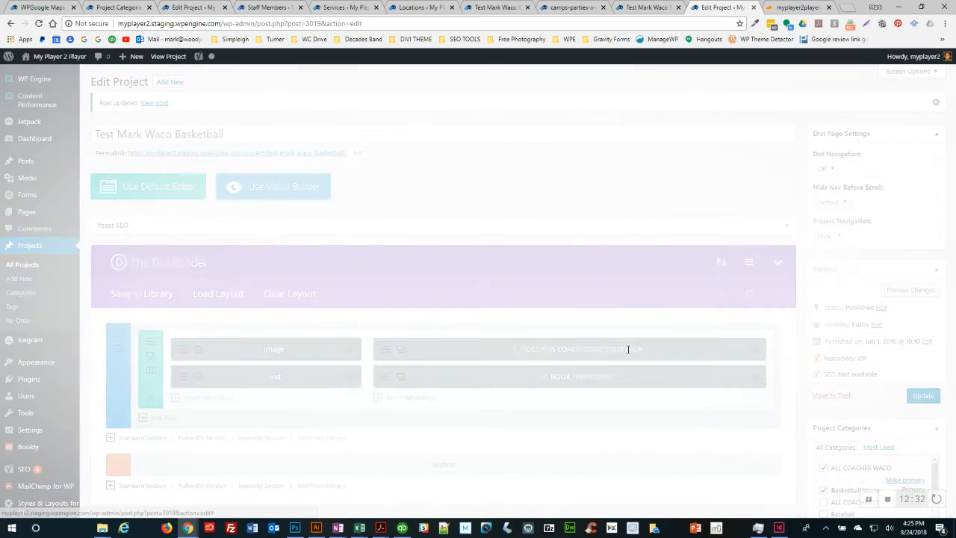
{"action": "left_click", "coordinate": [647, 7]}
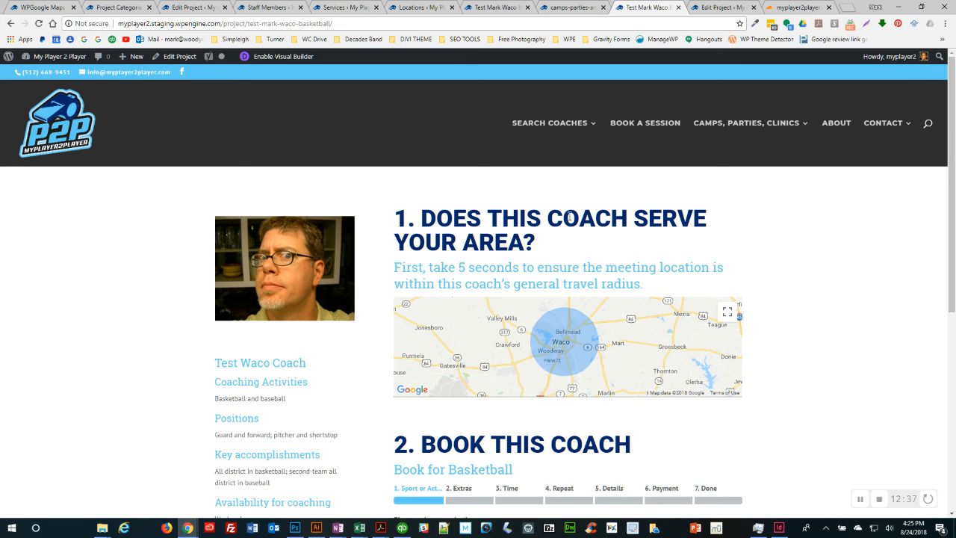
{"action": "left_click_drag", "start_coordinate": [498, 216], "coordinate": [499, 243]}
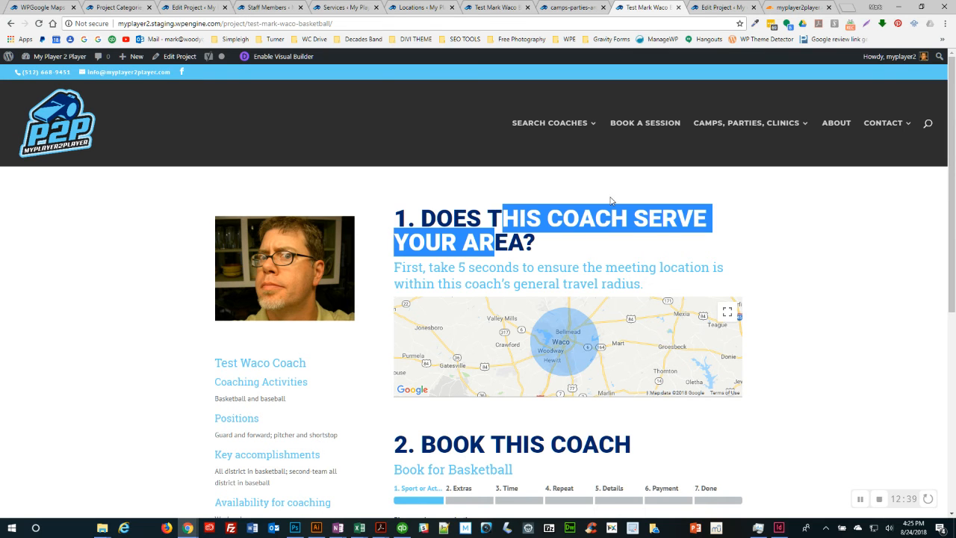
Step: Examine the [wpgmza id="1"] shortcode and <hr> tag in the text module, close its settings, and view the map on the coach's page
{"action": "left_click", "coordinate": [722, 8]}
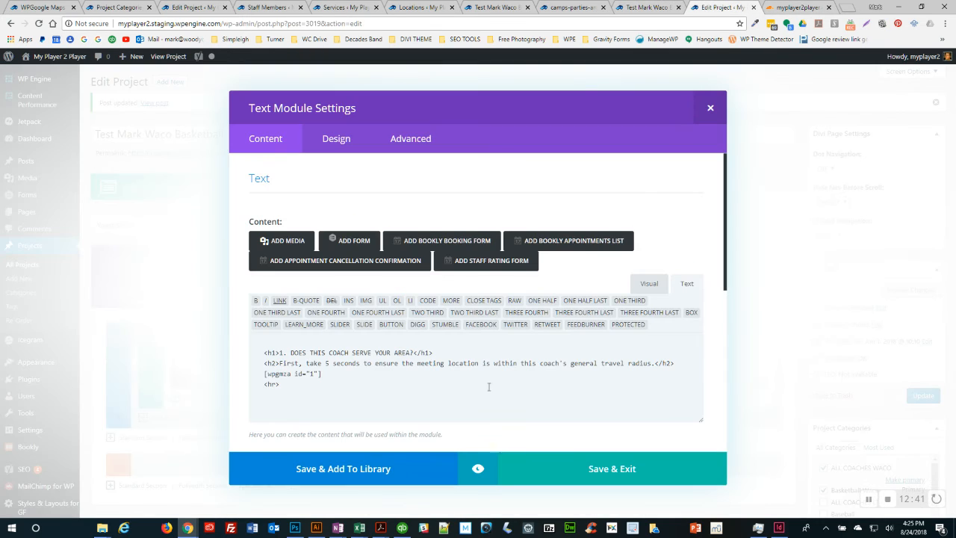
{"action": "left_click_drag", "start_coordinate": [336, 376], "coordinate": [267, 373]}
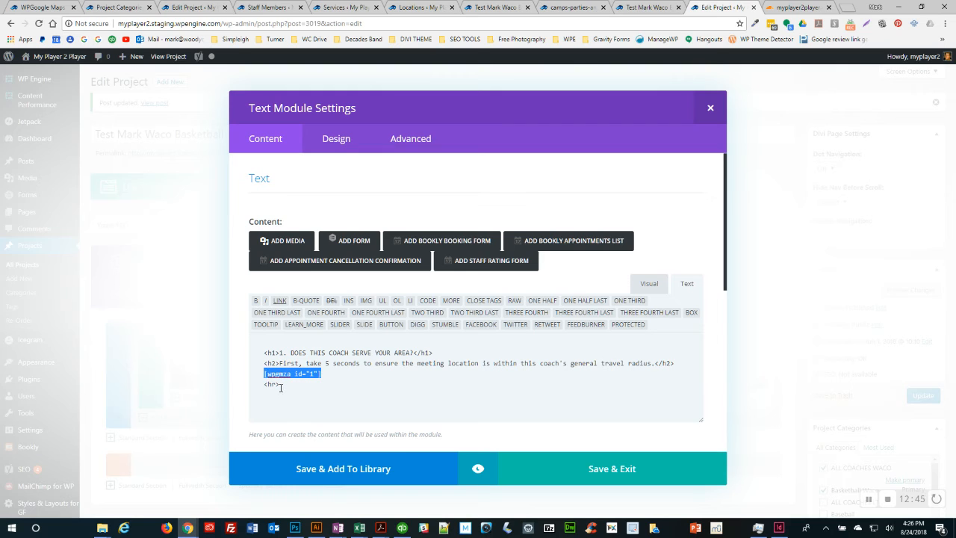
{"action": "left_click_drag", "start_coordinate": [282, 386], "coordinate": [256, 386]}
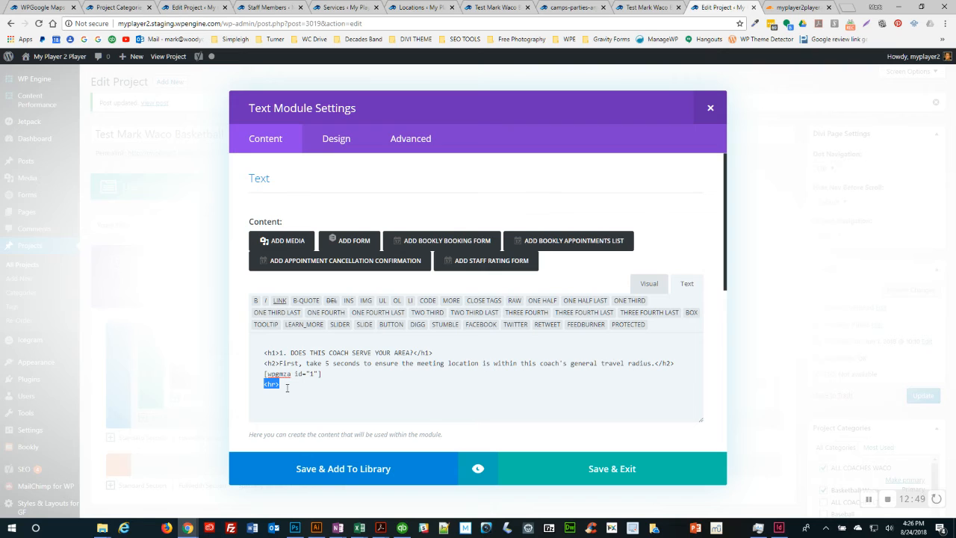
{"action": "left_click", "coordinate": [287, 387]}
{"action": "left_click", "coordinate": [710, 109]}
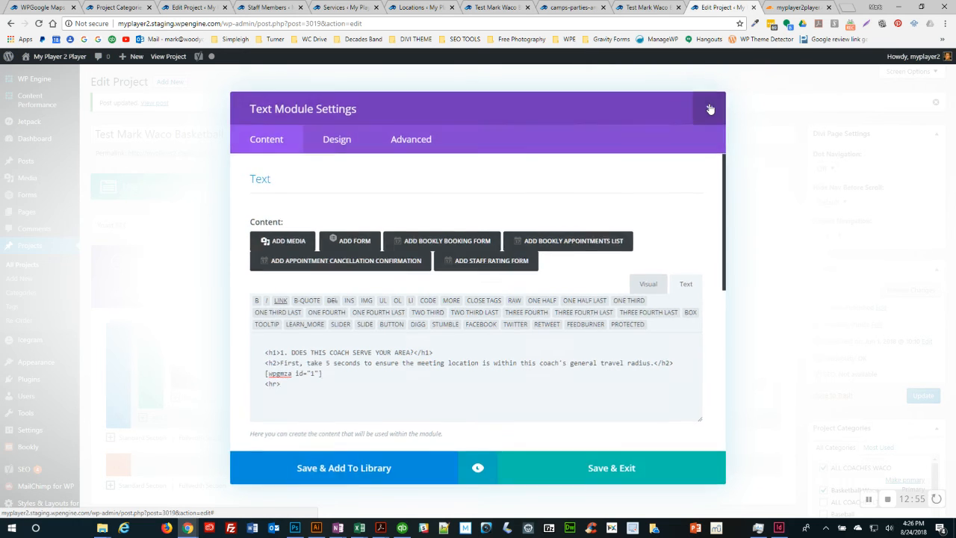
{"action": "left_click", "coordinate": [646, 6]}
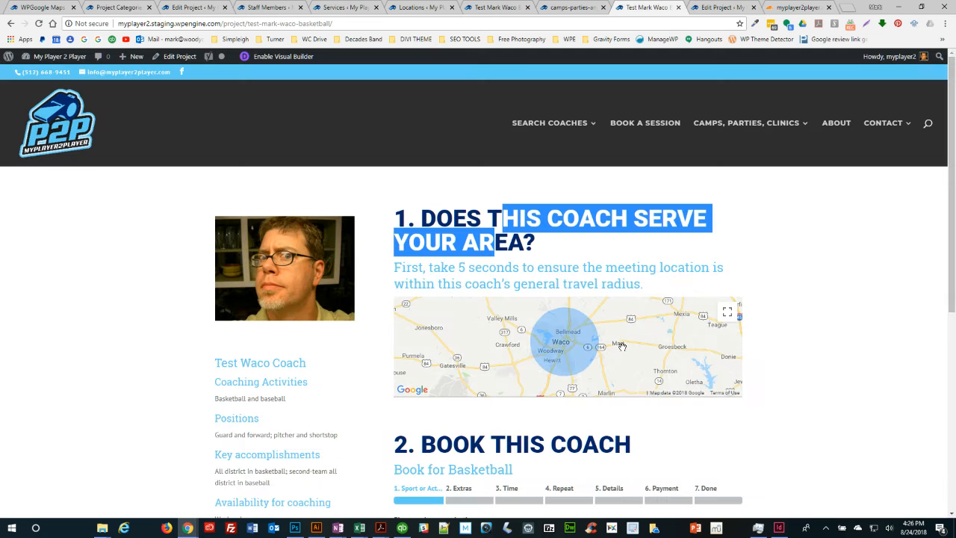
{"action": "left_click", "coordinate": [554, 269]}
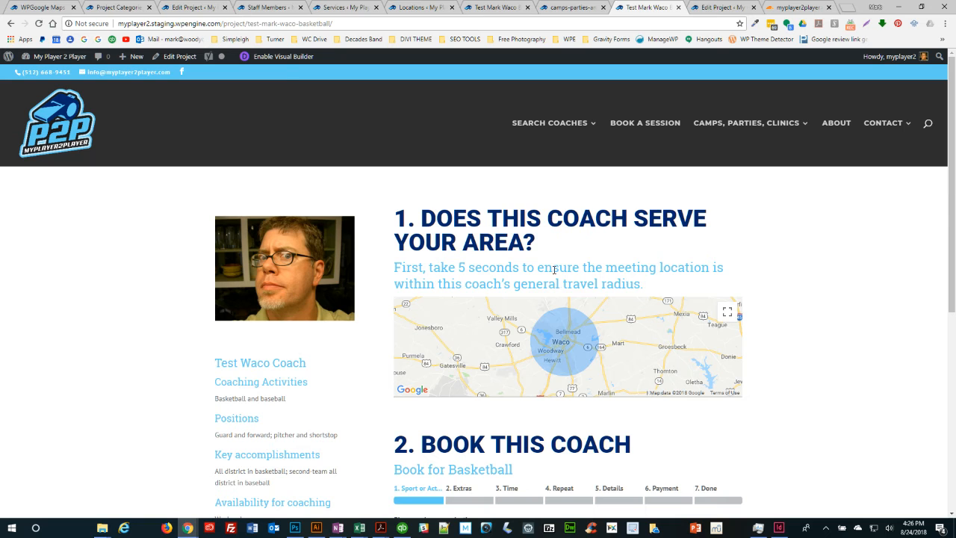
Step: Open the MKW WACO Radius circle of the WACO radius map for editing, leaving the map page without saving
{"action": "left_click", "coordinate": [47, 8]}
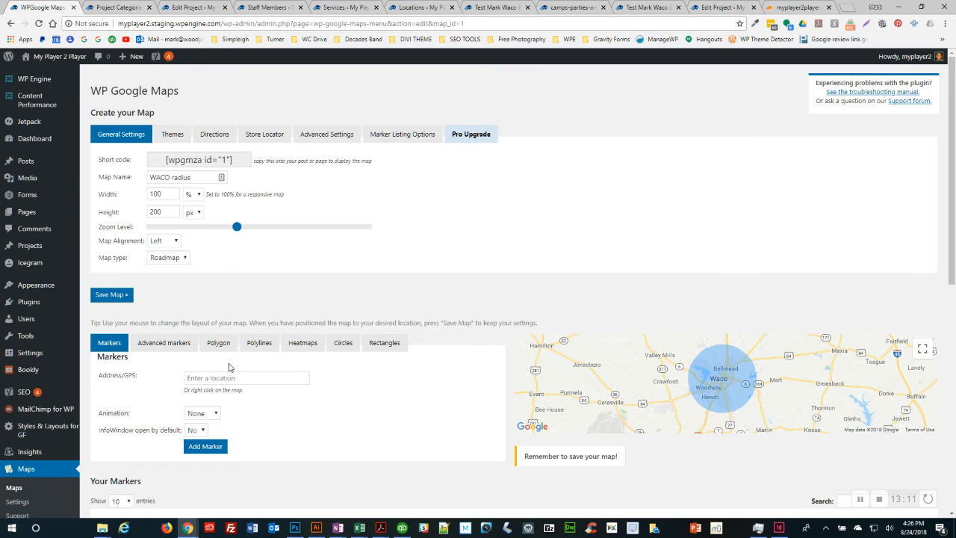
{"action": "scroll", "coordinate": [156, 364], "scroll_direction": "down", "scroll_amount": 2}
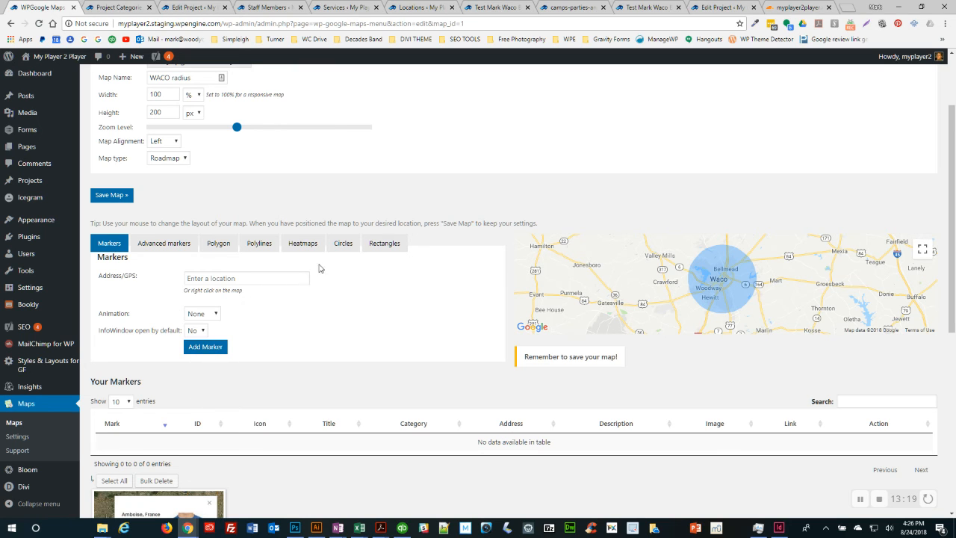
{"action": "left_click", "coordinate": [343, 248]}
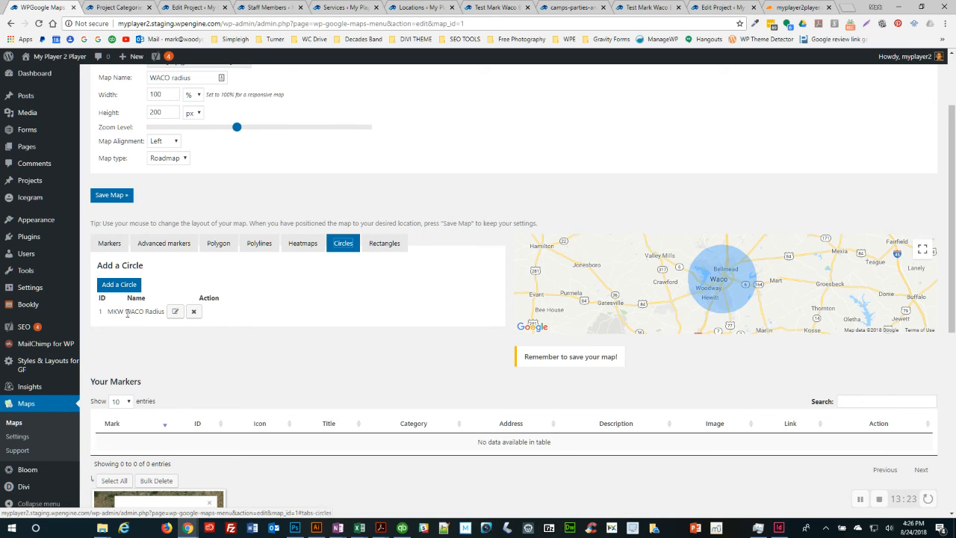
{"action": "left_click", "coordinate": [175, 311]}
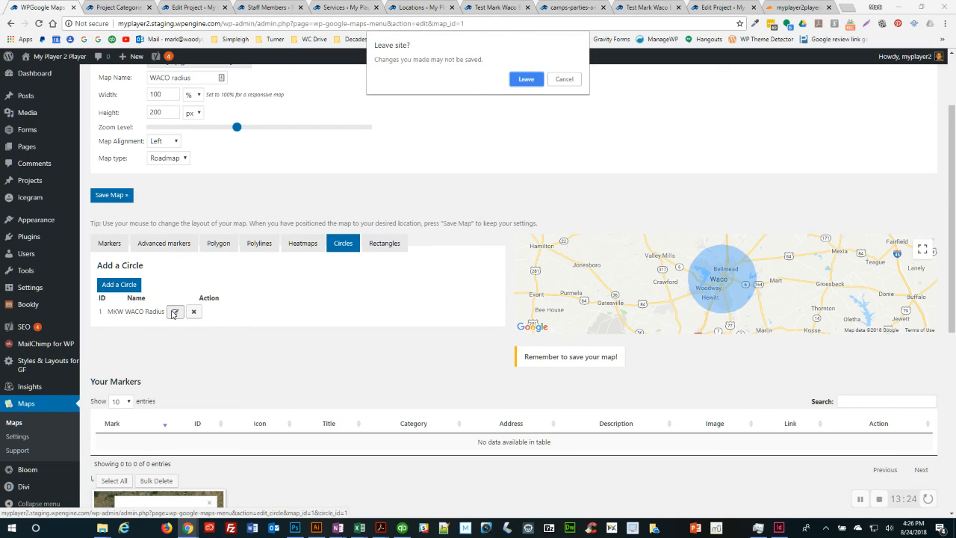
{"action": "left_click", "coordinate": [530, 80]}
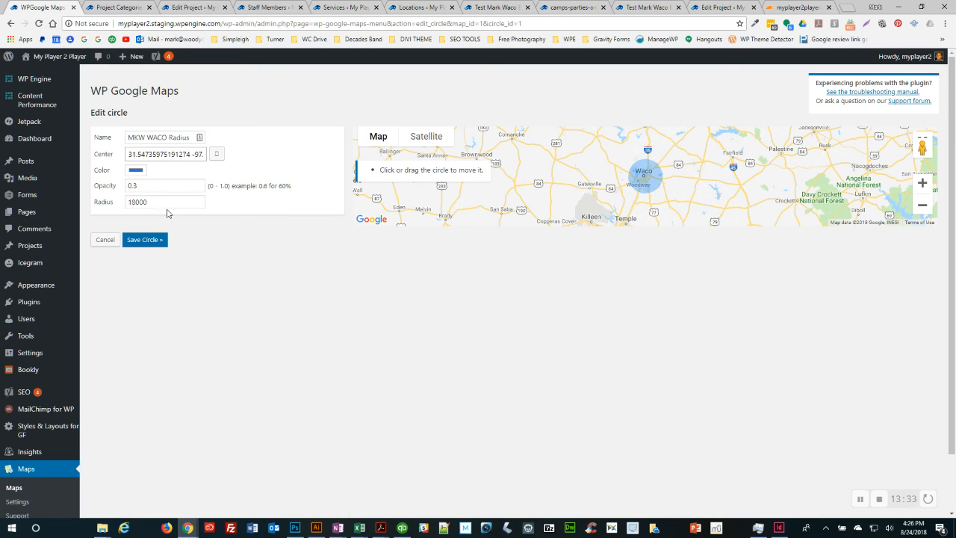
Step: Try circle radii of 20000 and 29000 on the Waco map, and set the radius back to 18000
{"action": "left_click", "coordinate": [922, 183]}
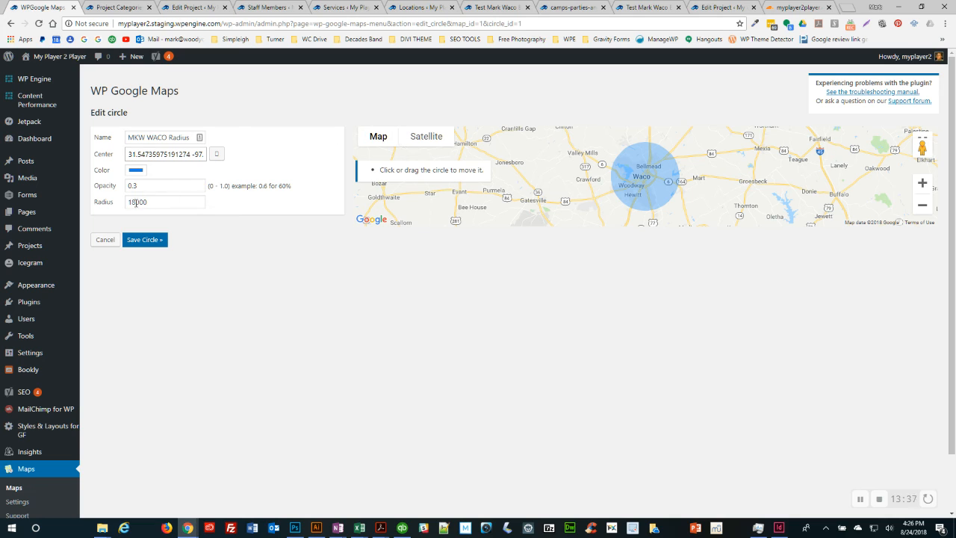
{"action": "left_click_drag", "start_coordinate": [148, 203], "coordinate": [125, 208]}
{"action": "key", "text": "Left"}
{"action": "type", "text": "20"}
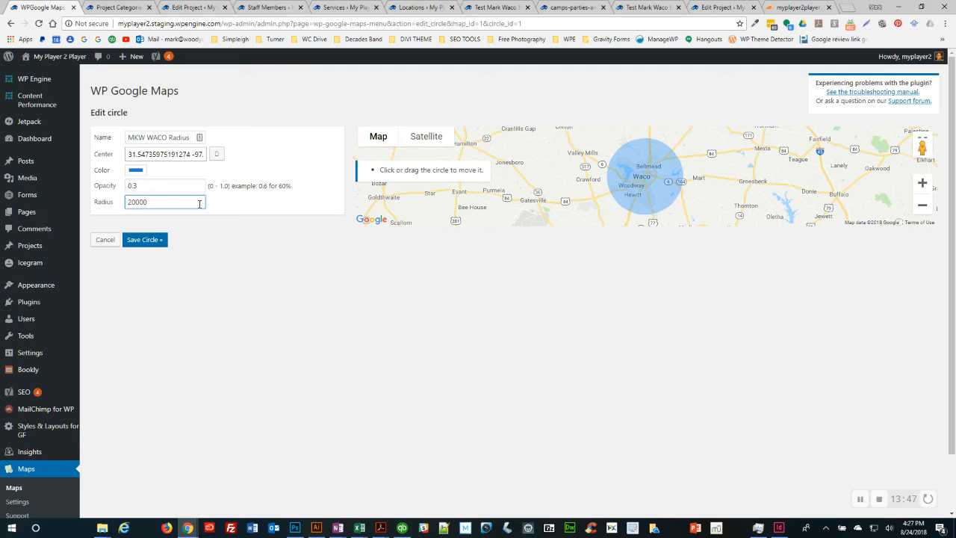
{"action": "type", "text": "9"}
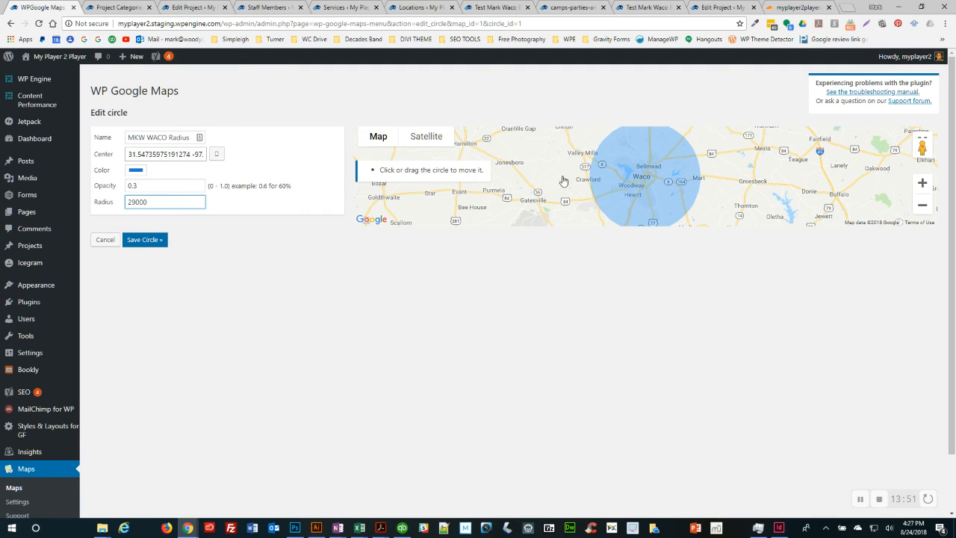
{"action": "left_click_drag", "start_coordinate": [135, 202], "coordinate": [127, 202]}
{"action": "type", "text": "18"}
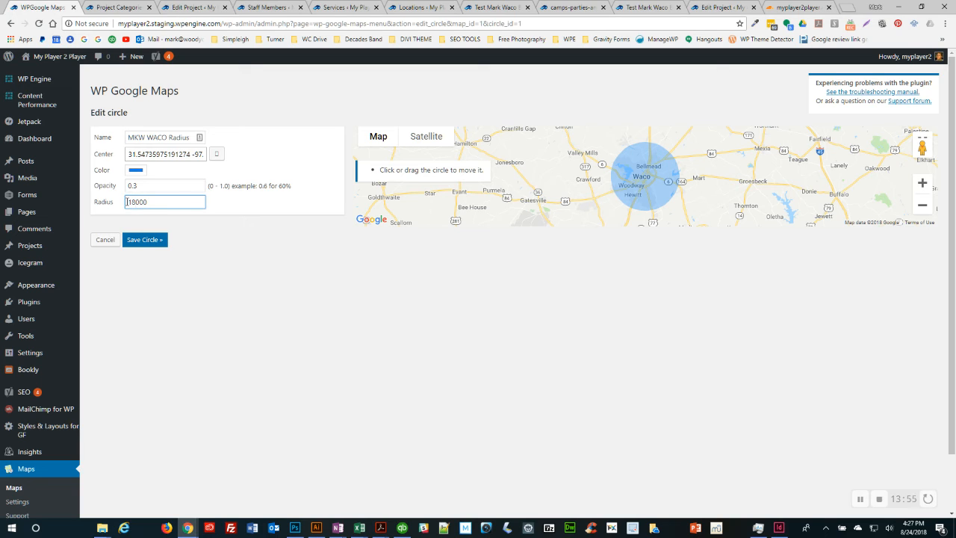
{"action": "key", "text": "Tab"}
Step: Try moving the MKW WACO Radius circle over Groesbeck with a radius of 25000, and leave circle editing without saving
{"action": "left_click_drag", "start_coordinate": [659, 175], "coordinate": [762, 184]}
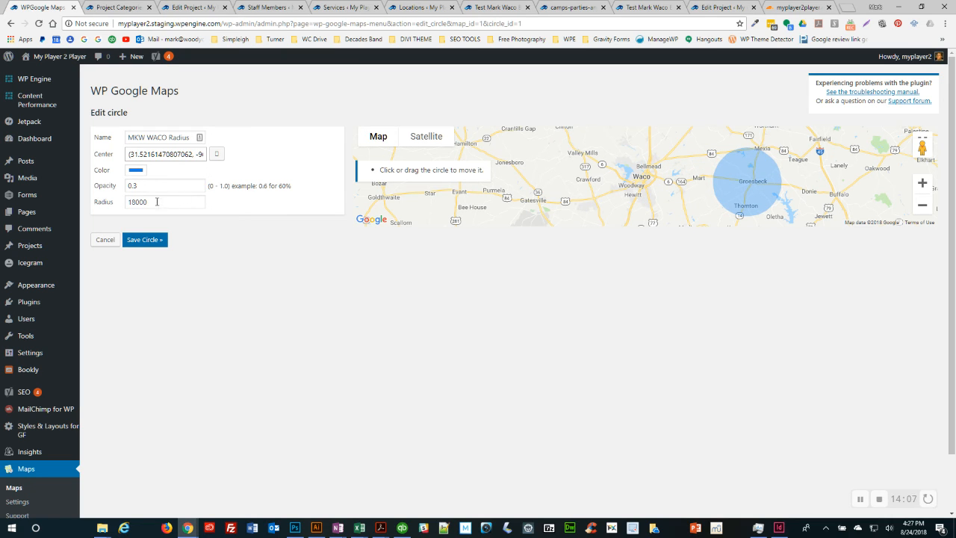
{"action": "left_click_drag", "start_coordinate": [157, 201], "coordinate": [106, 200]}
{"action": "type", "text": "250"}
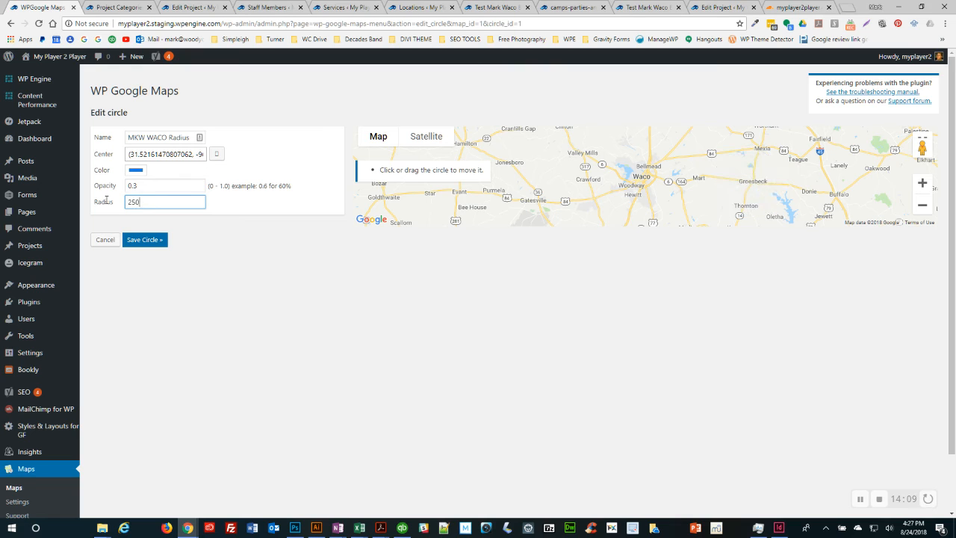
{"action": "type", "text": "00"}
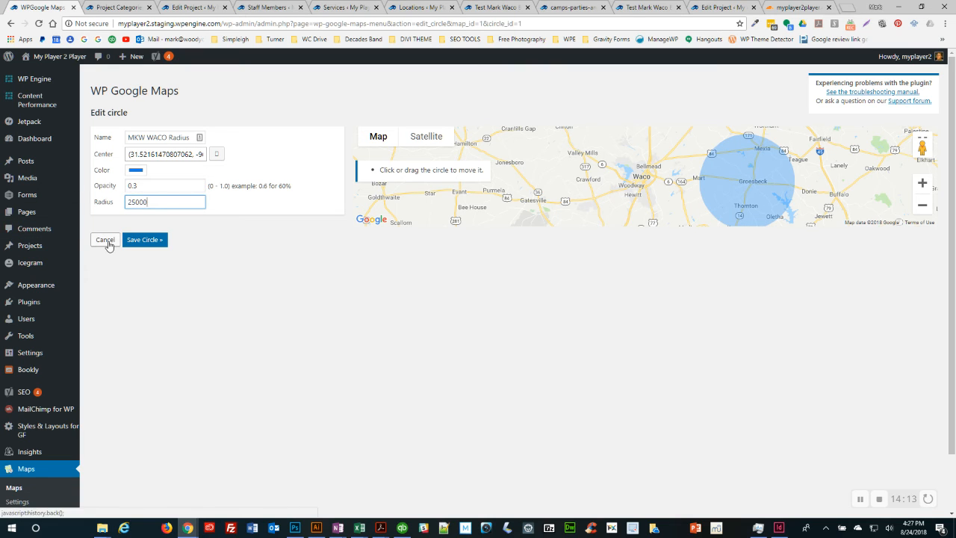
{"action": "left_click", "coordinate": [105, 239]}
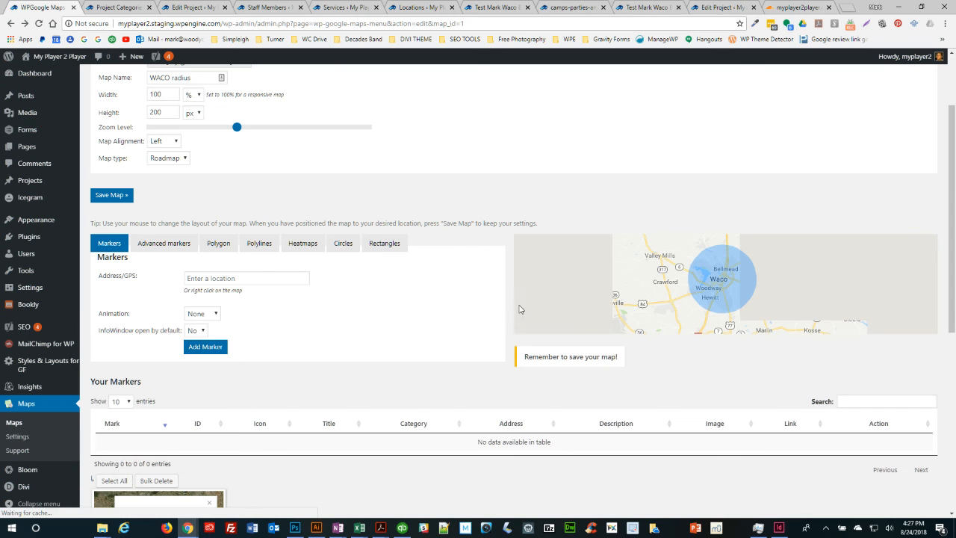
{"action": "scroll", "coordinate": [328, 320], "scroll_direction": "up", "scroll_amount": 2}
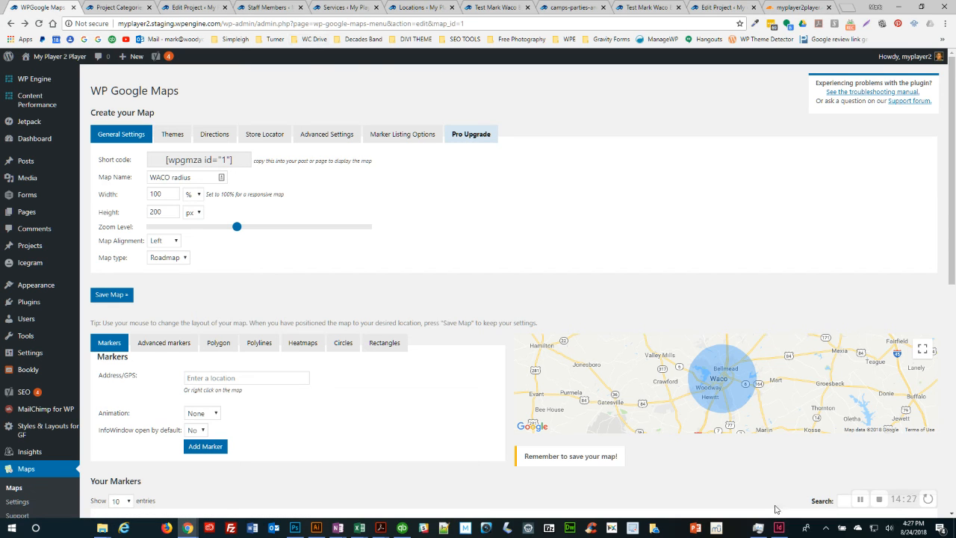
{"action": "left_click", "coordinate": [860, 498]}
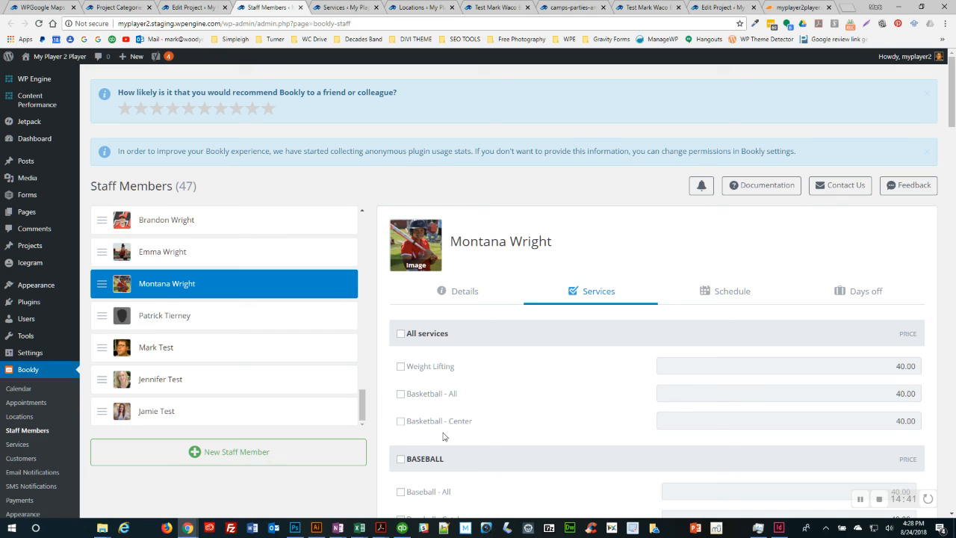
Step: Examine the selected Bookly staff member's services and details, including the choice of locations where the services are provided
{"action": "scroll", "coordinate": [443, 436], "scroll_direction": "down", "scroll_amount": 3}
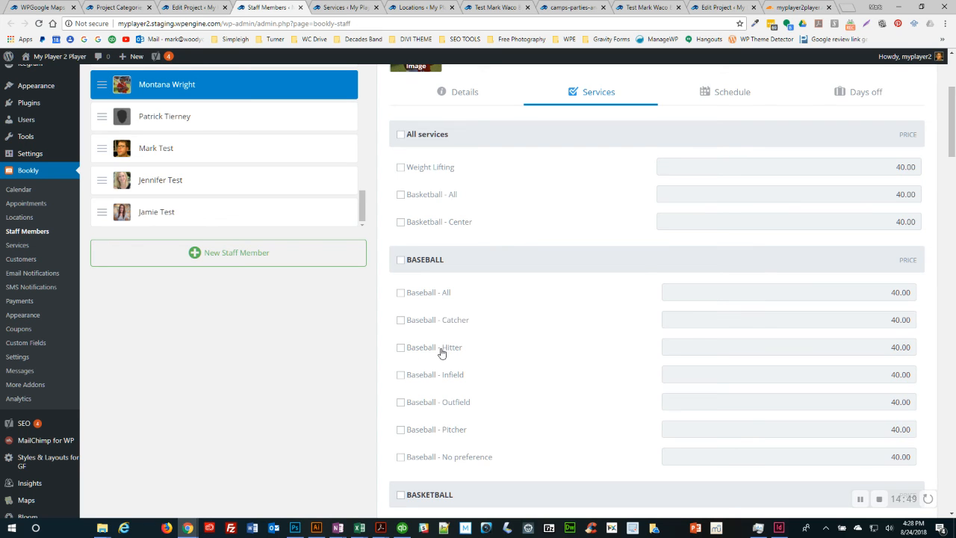
{"action": "scroll", "coordinate": [369, 293], "scroll_direction": "up", "scroll_amount": 3}
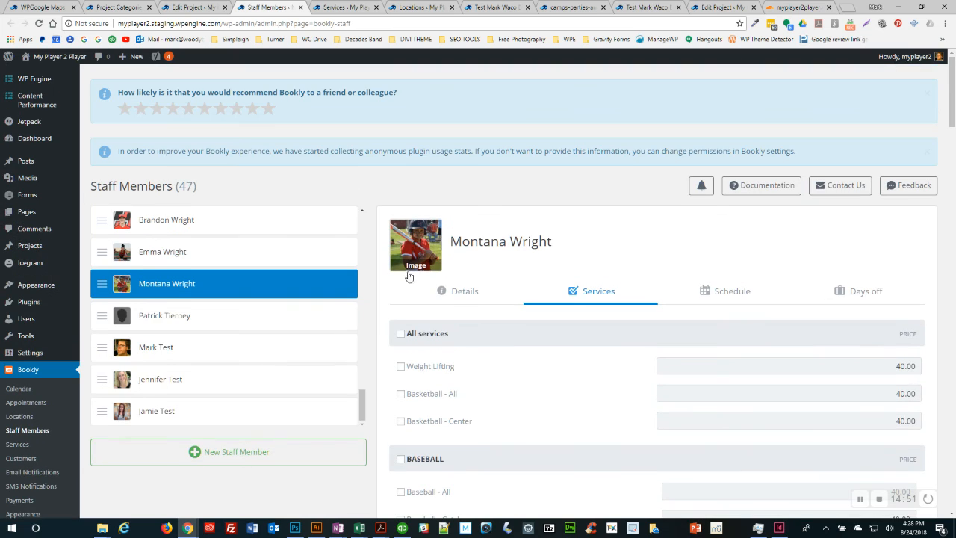
{"action": "left_click", "coordinate": [463, 293]}
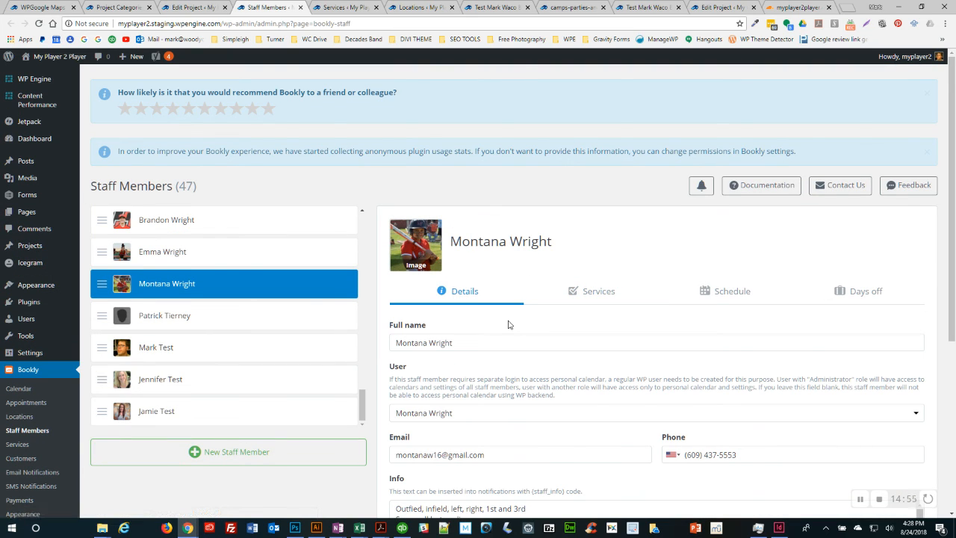
{"action": "scroll", "coordinate": [520, 310], "scroll_direction": "down", "scroll_amount": 4}
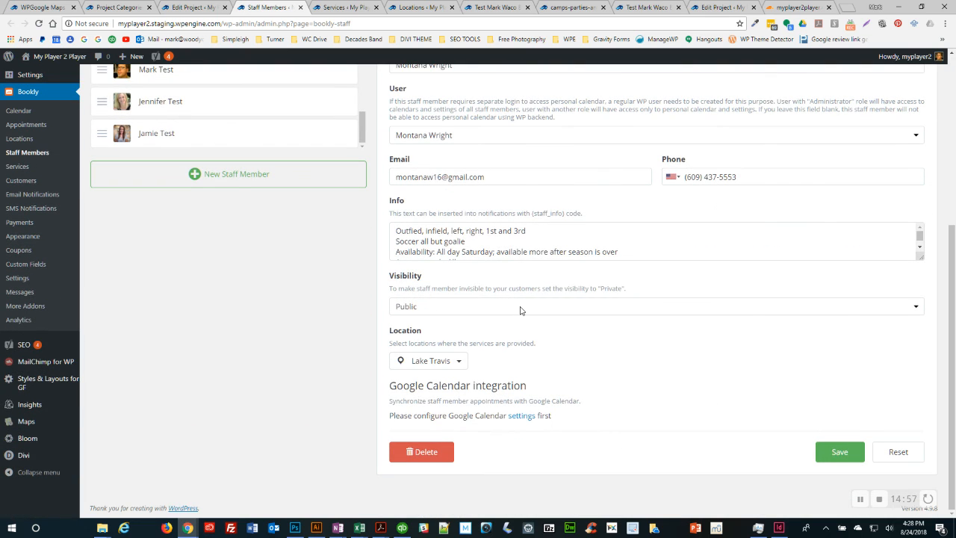
{"action": "left_click", "coordinate": [457, 363]}
{"action": "left_click", "coordinate": [458, 364]}
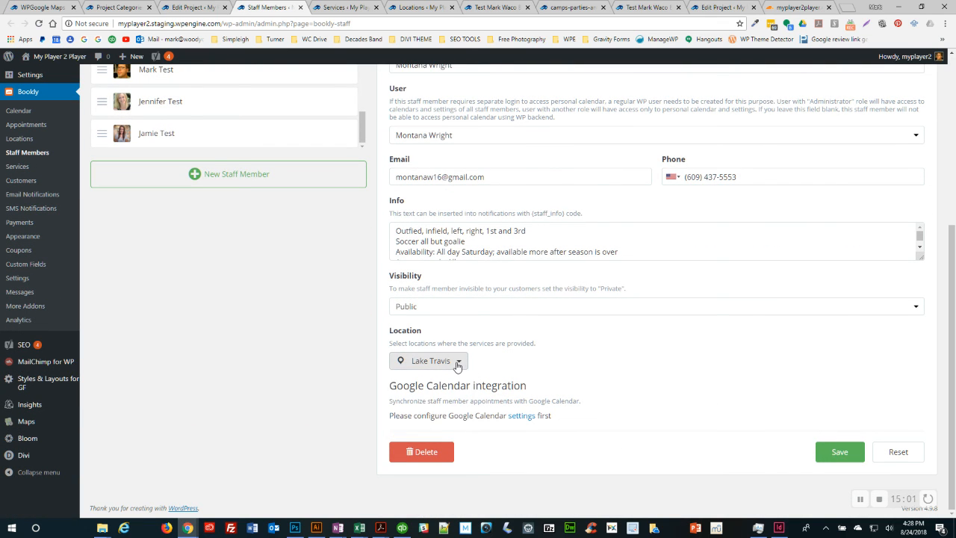
{"action": "scroll", "coordinate": [520, 371], "scroll_direction": "up", "scroll_amount": 4}
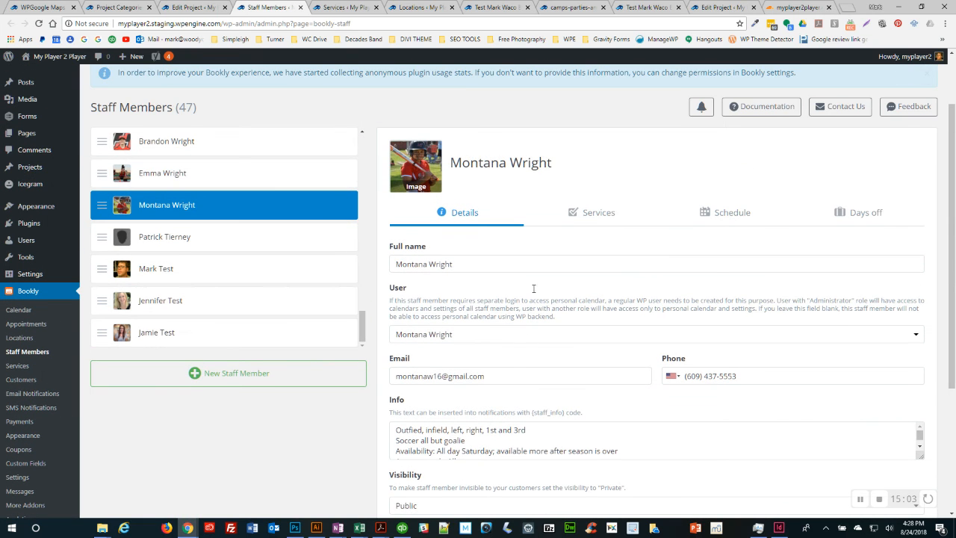
{"action": "left_click", "coordinate": [595, 215]}
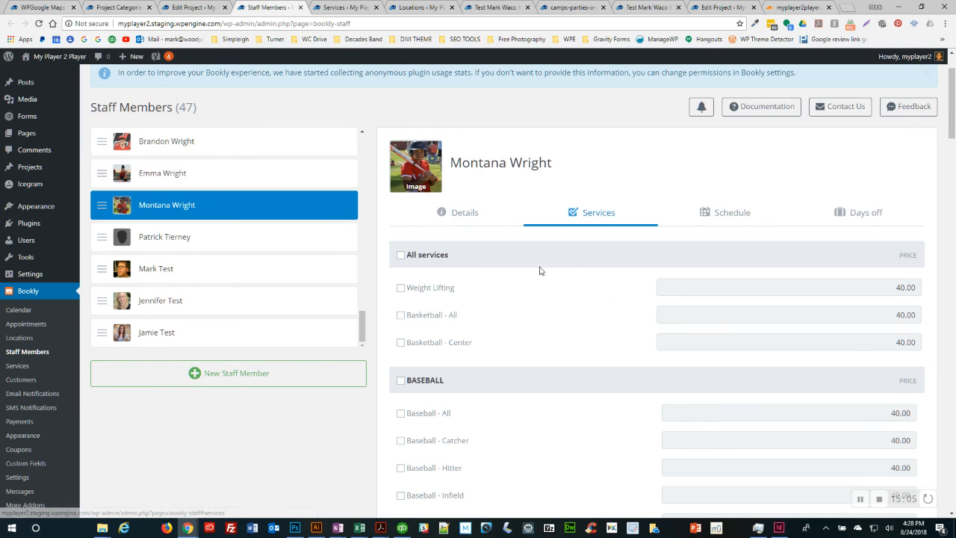
{"action": "left_click", "coordinate": [462, 215]}
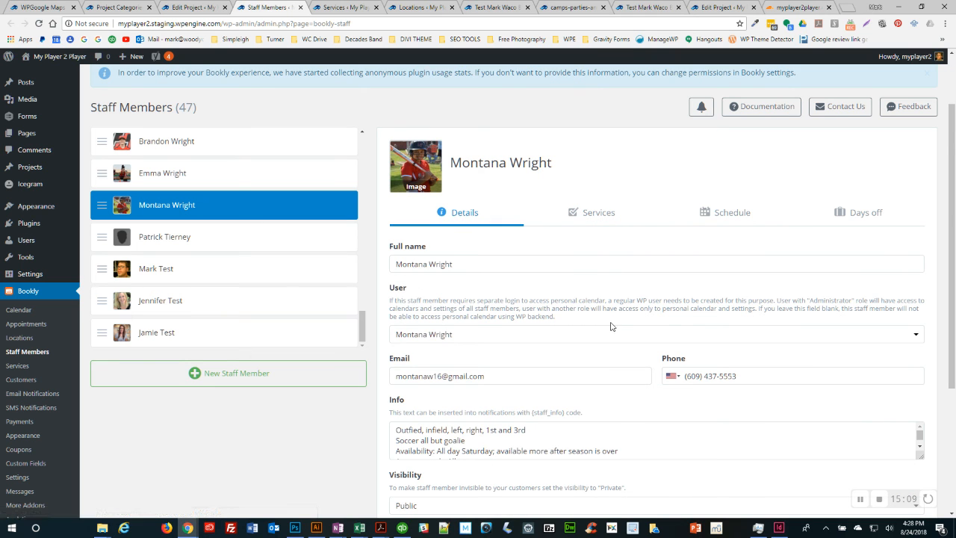
{"action": "scroll", "coordinate": [610, 326], "scroll_direction": "down", "scroll_amount": 3}
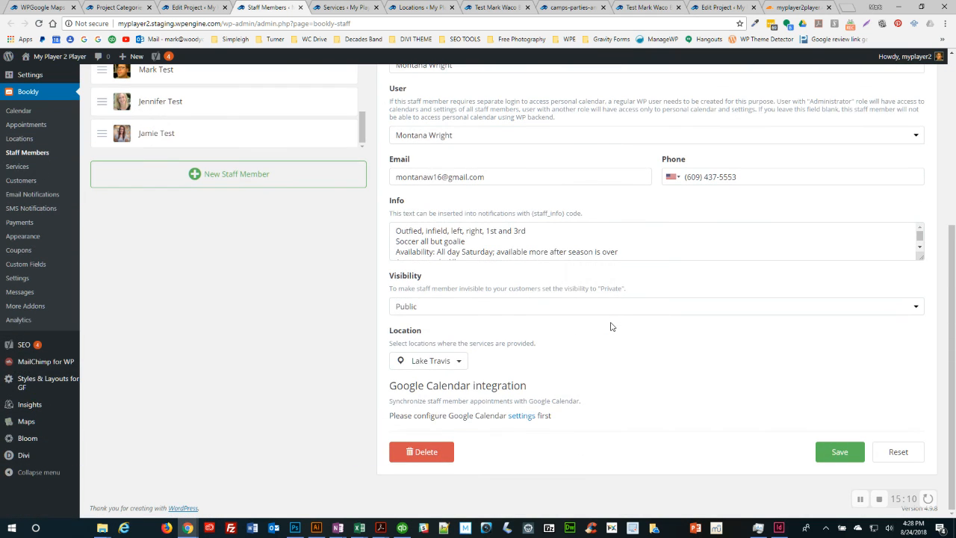
{"action": "left_click", "coordinate": [458, 363]}
{"action": "left_click", "coordinate": [458, 362]}
{"action": "scroll", "coordinate": [341, 312], "scroll_direction": "up", "scroll_amount": 6}
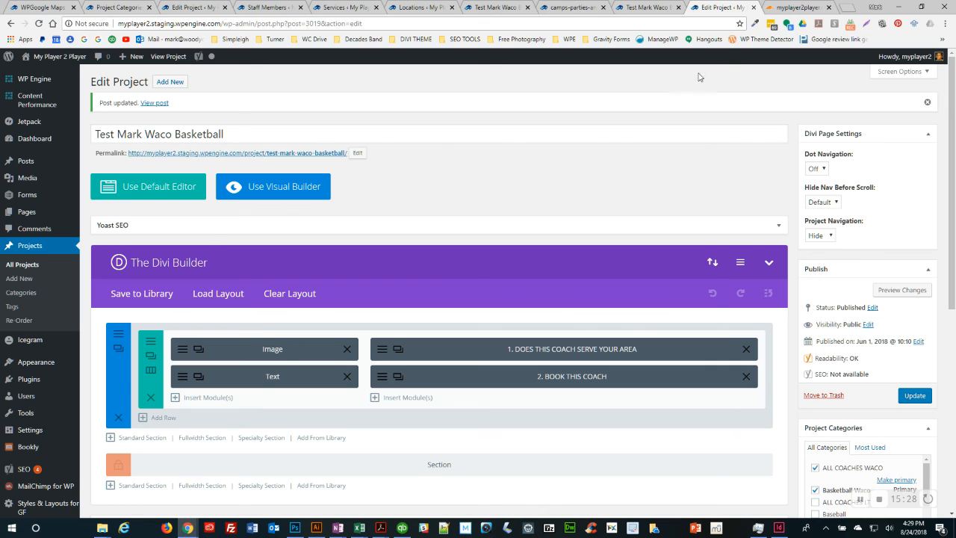
Step: Preview the other Waco basketball test coach's project, and compare its layout, map and booking form with the first test coach's live page
{"action": "left_click", "coordinate": [649, 12]}
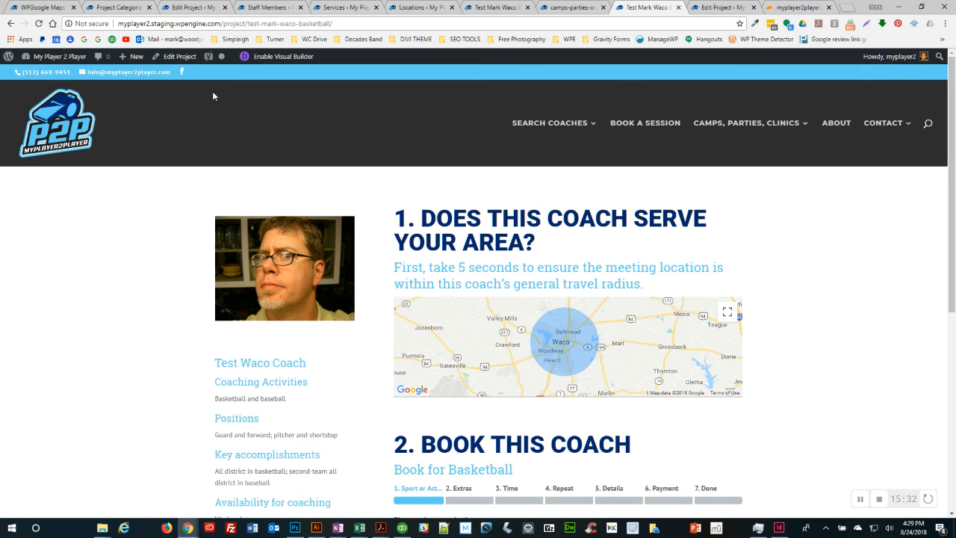
{"action": "left_click", "coordinate": [185, 10]}
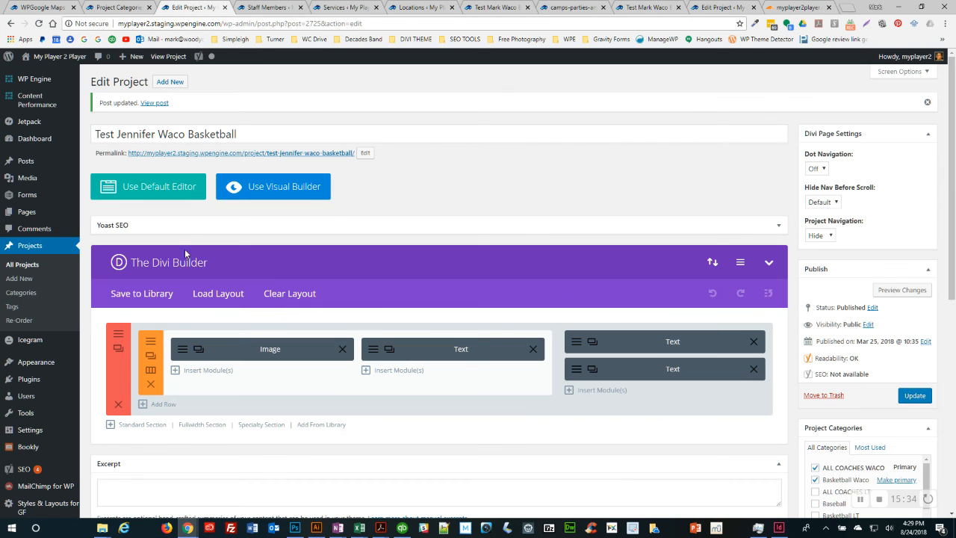
{"action": "left_click", "coordinate": [905, 290]}
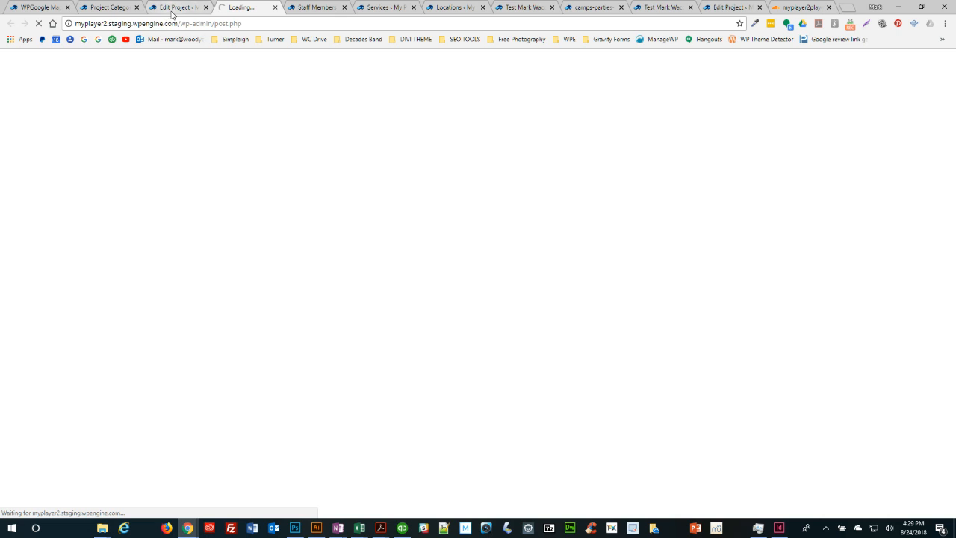
{"action": "left_click", "coordinate": [173, 8]}
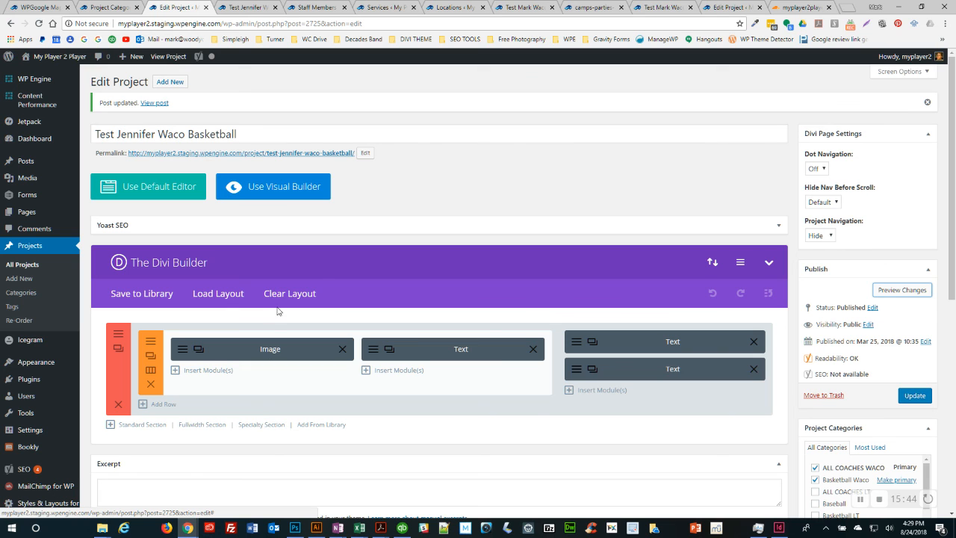
{"action": "left_click", "coordinate": [246, 7]}
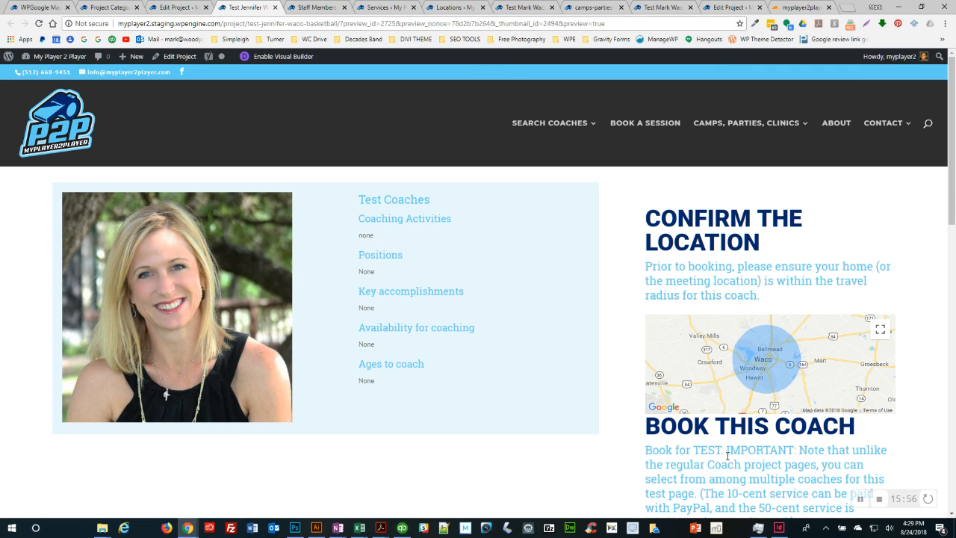
{"action": "scroll", "coordinate": [608, 378], "scroll_direction": "down", "scroll_amount": 3}
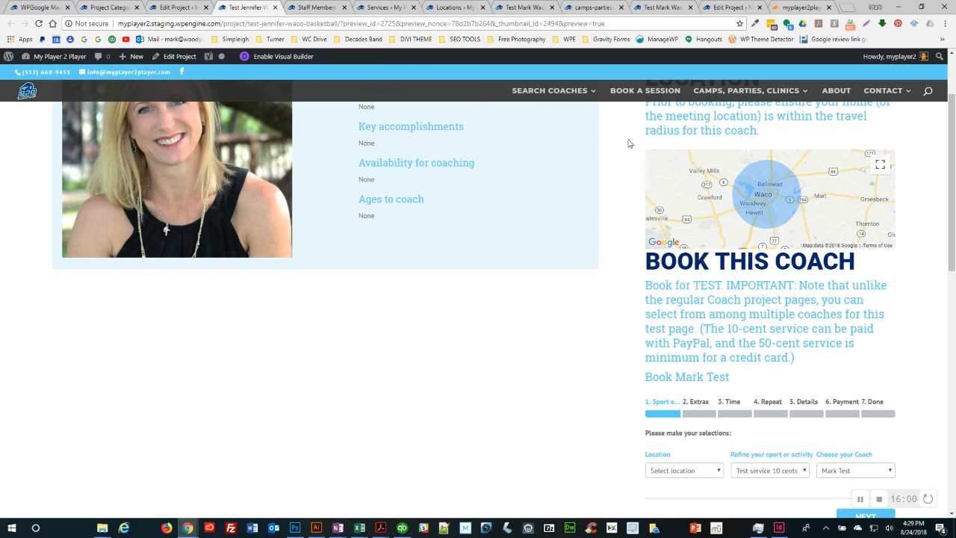
{"action": "left_click", "coordinate": [662, 8]}
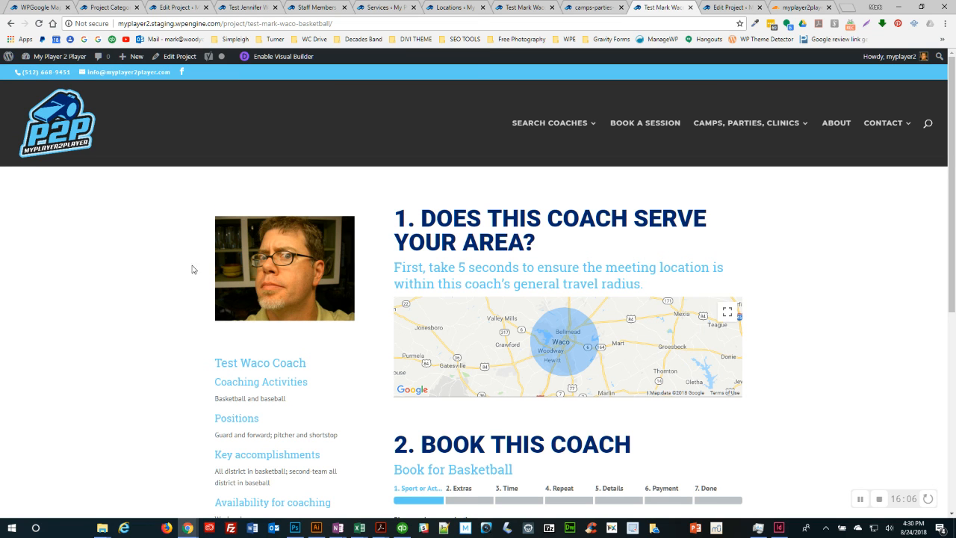
{"action": "scroll", "coordinate": [157, 295], "scroll_direction": "down", "scroll_amount": 3}
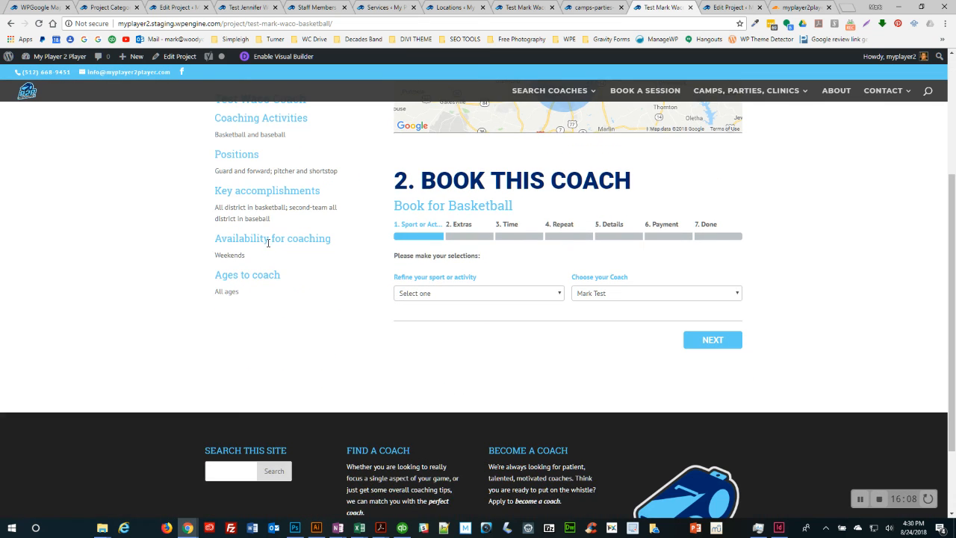
{"action": "scroll", "coordinate": [293, 243], "scroll_direction": "up", "scroll_amount": 3}
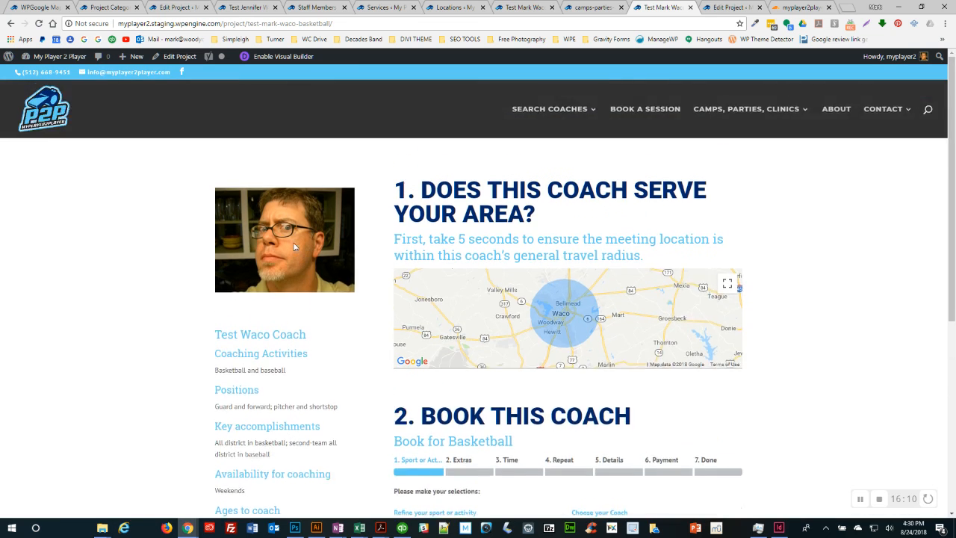